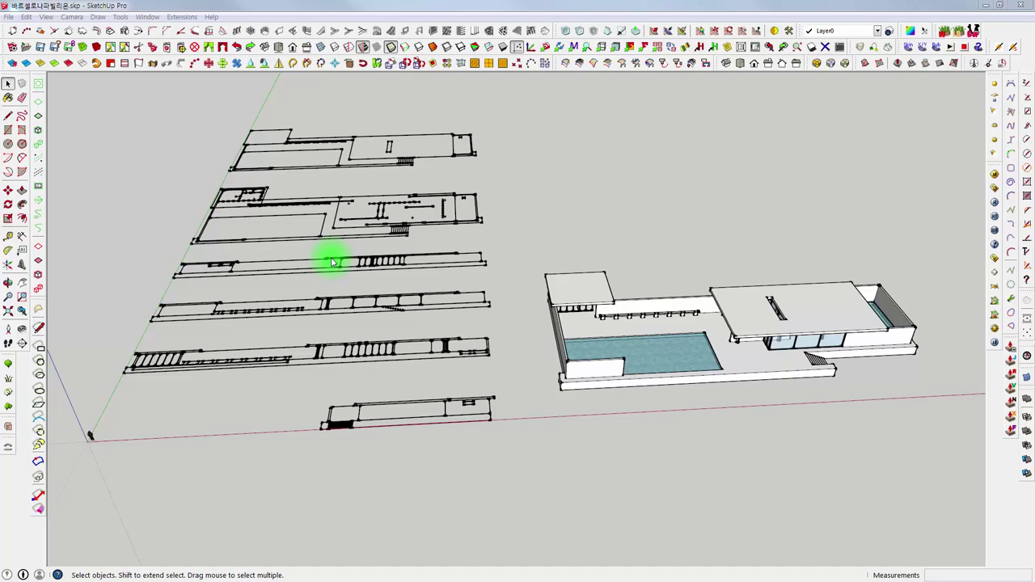
Open the Scenes panel beside the villa, moved to the left with its details section collapsed.
mouse_move(350, 261)
middle_down()
mouse_move(687, 170)
mouse_move(481, 323)
mouse_move(580, 247)
mouse_move(113, 89)
middle_up()
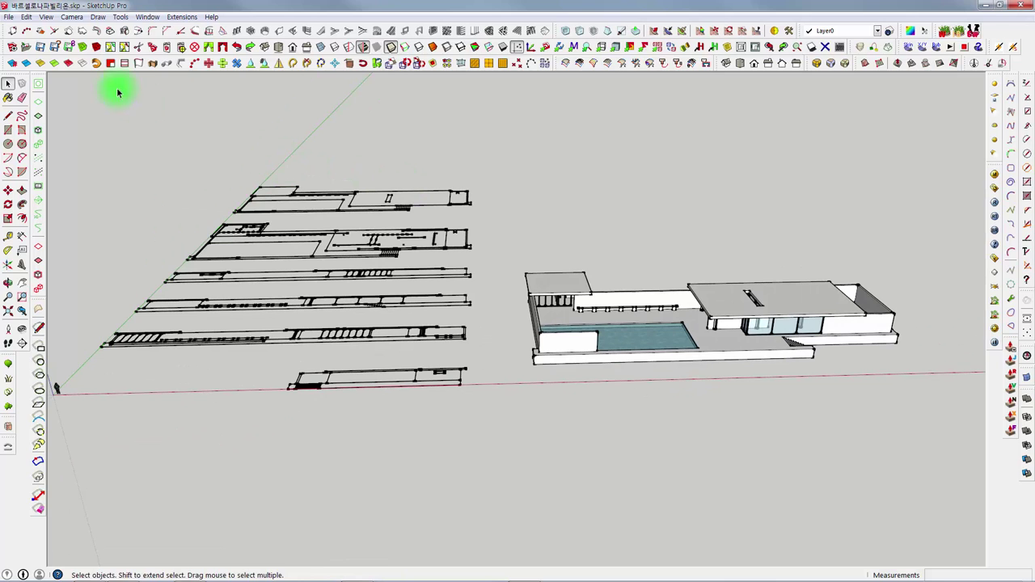
click(148, 17)
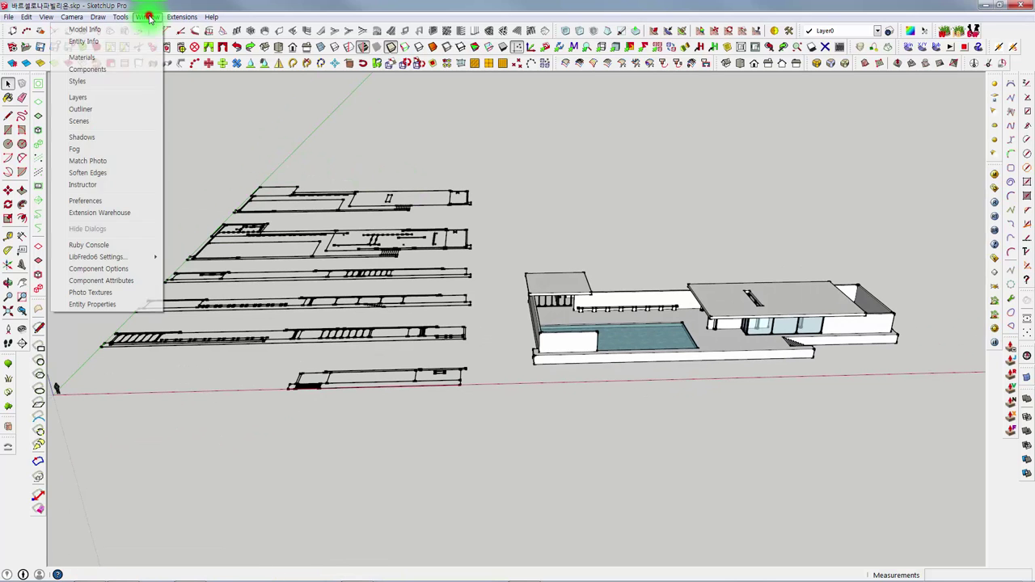
click(86, 121)
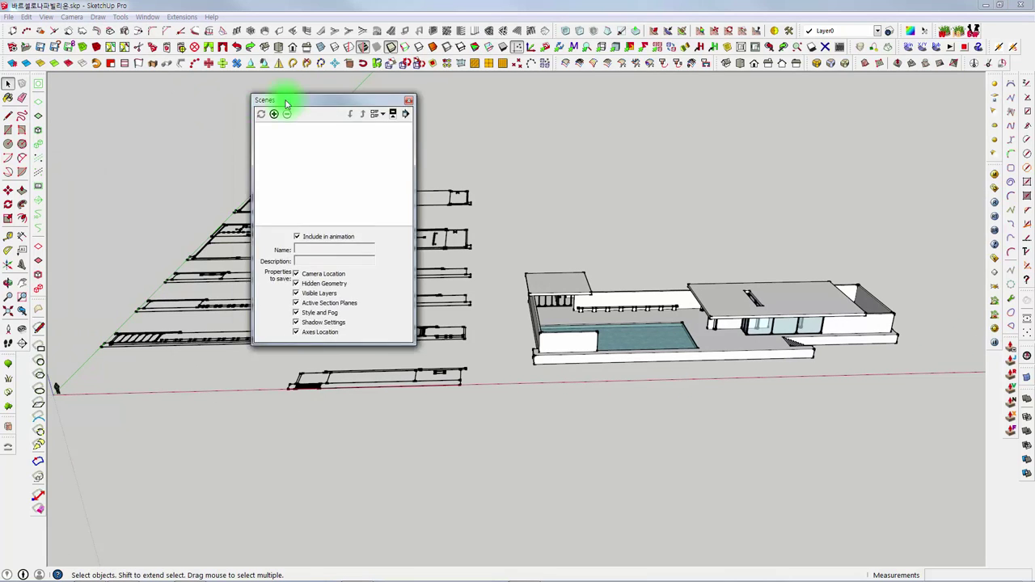
mouse_move(282, 89)
mouse_down()
mouse_move(131, 84)
mouse_move(234, 84)
mouse_up()
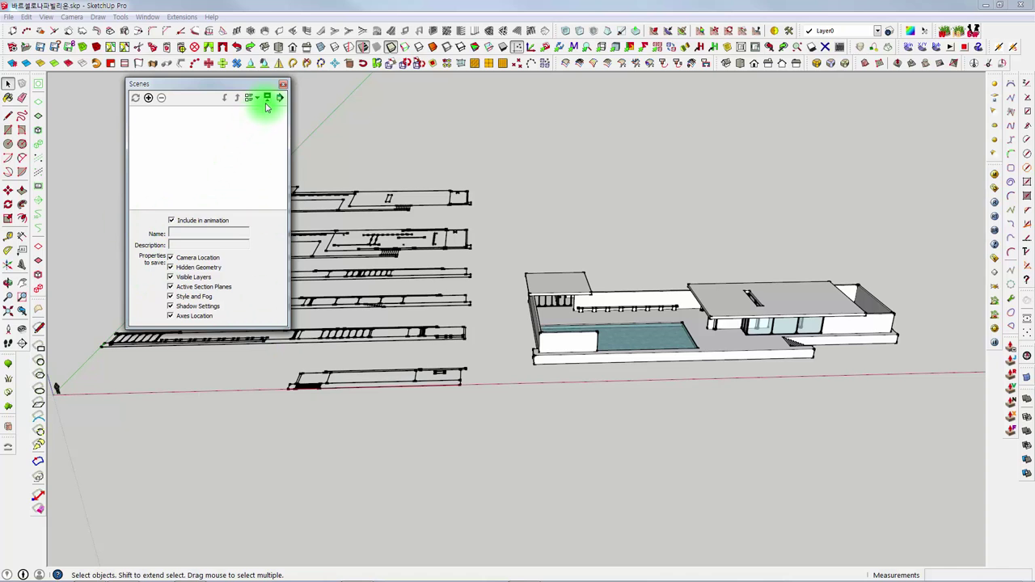
click(269, 102)
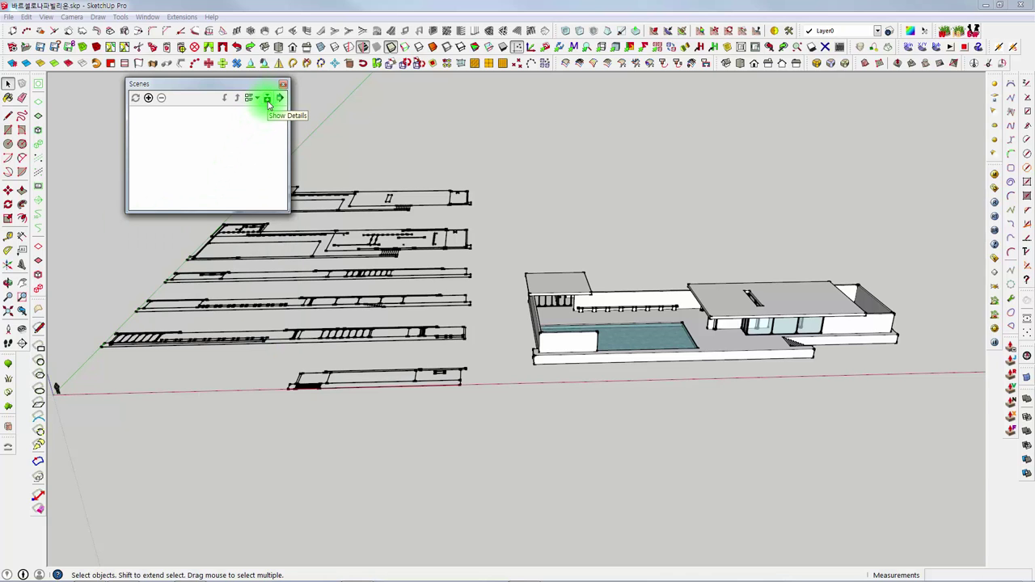
click(268, 102)
click(268, 102)
drag(217, 91, 222, 121)
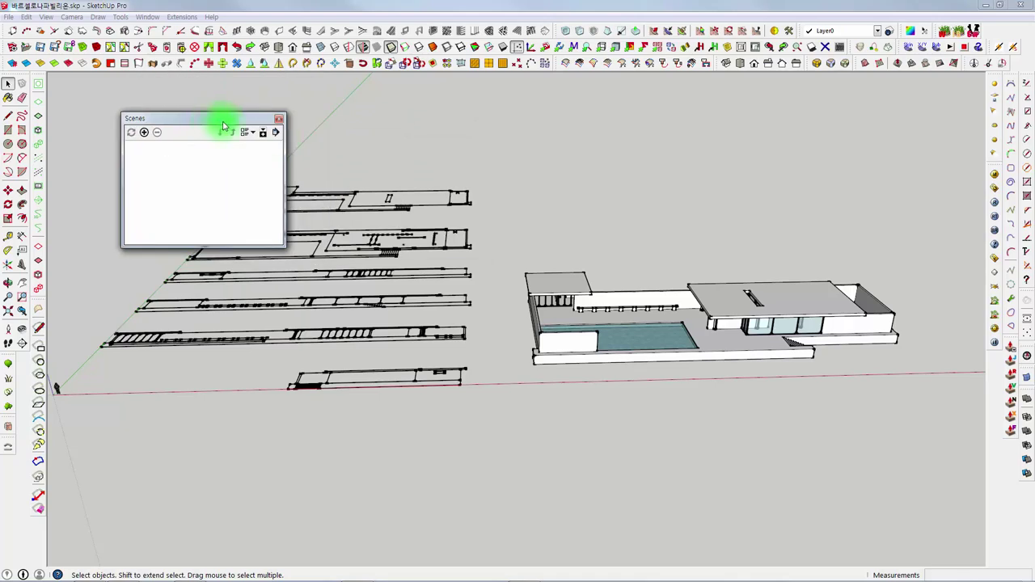
Move the Scenes panel aside and zoom down to a low eye-level view under the canopy.
middle_drag(474, 193, 652, 278)
scroll(652, 277, up, 3)
scroll(566, 359, up, 3)
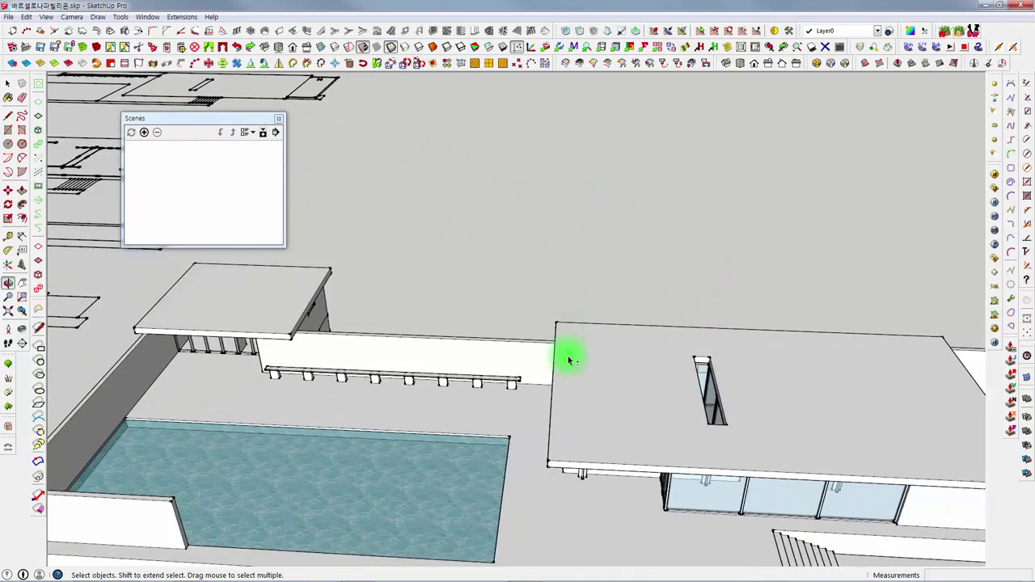
mouse_move(566, 359)
middle_down()
mouse_move(416, 250)
mouse_move(345, 181)
middle_up()
scroll(363, 300, up, 3)
scroll(381, 342, up, 3)
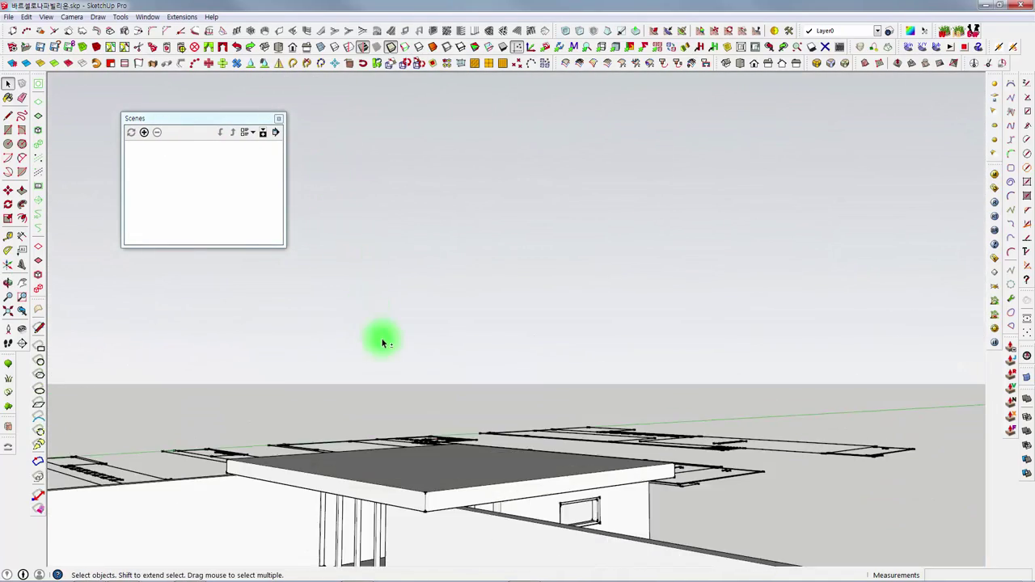
mouse_move(381, 342)
middle_down()
mouse_move(397, 238)
mouse_move(403, 290)
mouse_move(422, 310)
mouse_move(773, 384)
mouse_move(458, 389)
mouse_move(779, 345)
mouse_move(585, 351)
mouse_move(582, 374)
mouse_move(388, 451)
middle_up()
Zoom and orbit along the roof edge until the pavilion's glass facade fills the view.
scroll(429, 286, up, 3)
scroll(428, 287, up, 3)
scroll(803, 323, up, 3)
scroll(602, 364, up, 3)
scroll(439, 342, down, 3)
mouse_move(439, 342)
middle_down()
mouse_move(548, 377)
mouse_move(388, 250)
middle_up()
scroll(387, 258, up, 2)
scroll(387, 258, up, 3)
mouse_move(405, 300)
middle_down()
mouse_move(356, 224)
mouse_move(316, 189)
mouse_move(297, 246)
mouse_move(404, 286)
mouse_move(361, 248)
mouse_move(347, 213)
mouse_move(421, 289)
mouse_move(397, 143)
middle_up()
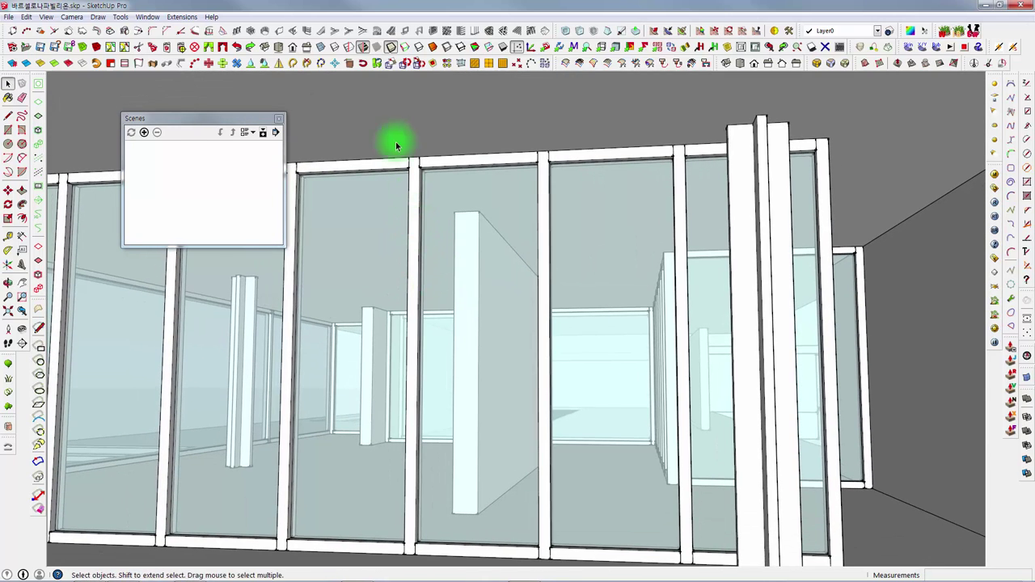
click(146, 17)
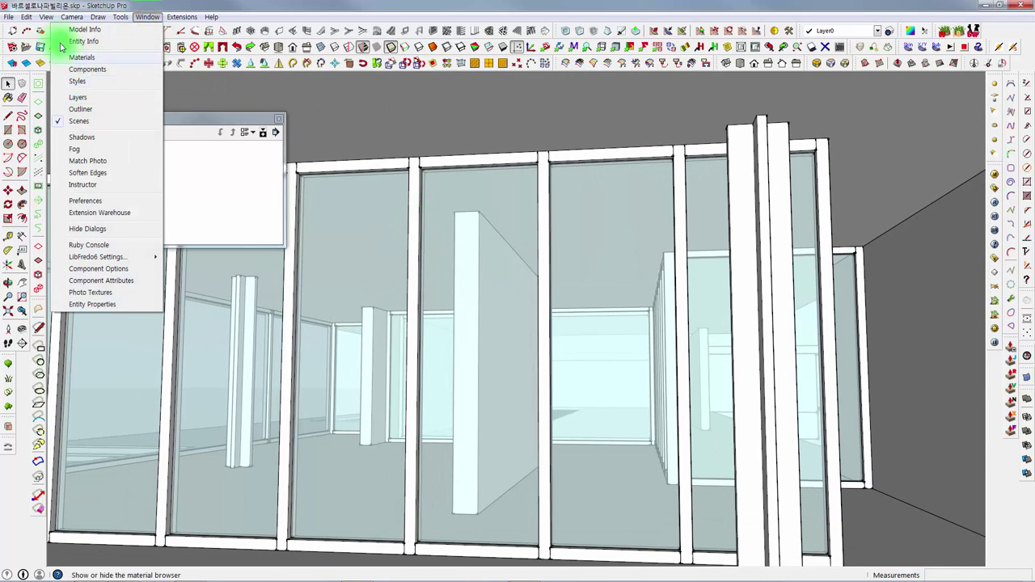
mouse_move(71, 17)
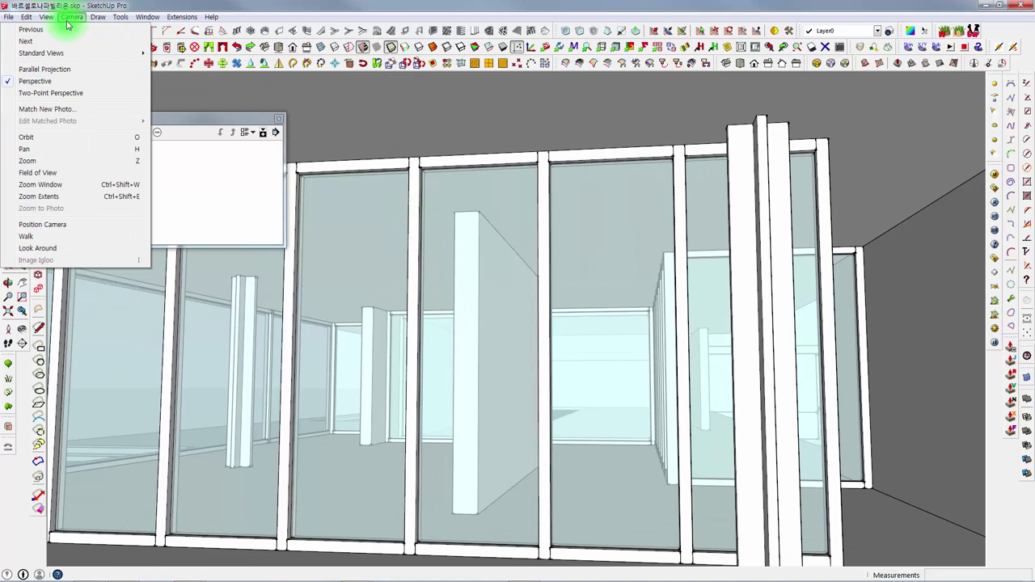
Widen the camera field of view to 78.32° and orbit back to see the whole glass facade.
click(48, 173)
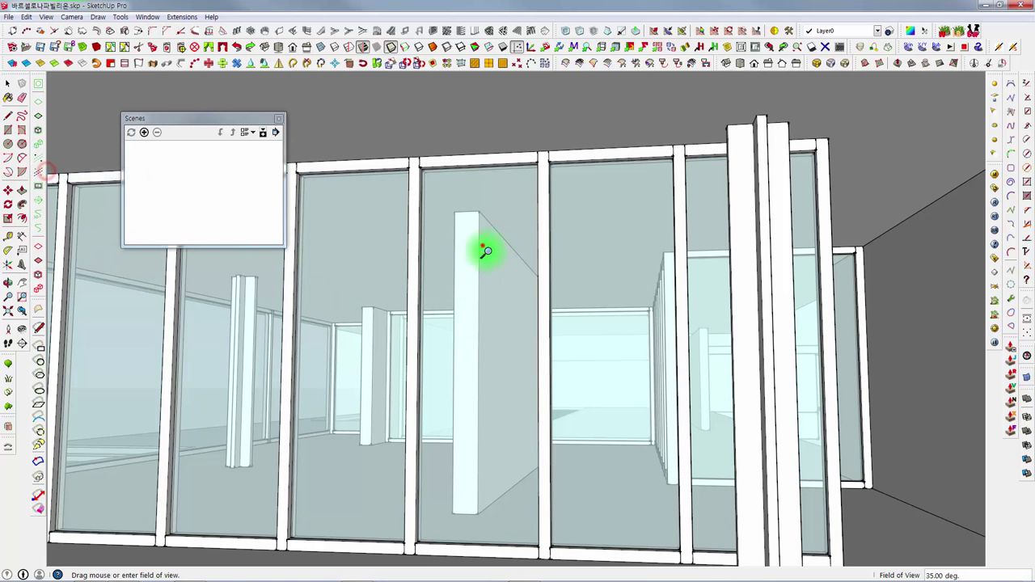
drag(481, 243, 510, 383)
mouse_move(511, 383)
middle_down()
mouse_move(529, 361)
mouse_move(529, 383)
mouse_move(526, 337)
mouse_move(548, 335)
mouse_move(534, 326)
mouse_move(550, 319)
mouse_move(532, 326)
mouse_move(478, 264)
mouse_move(553, 302)
middle_up()
shift+scroll(553, 302, down, 3)
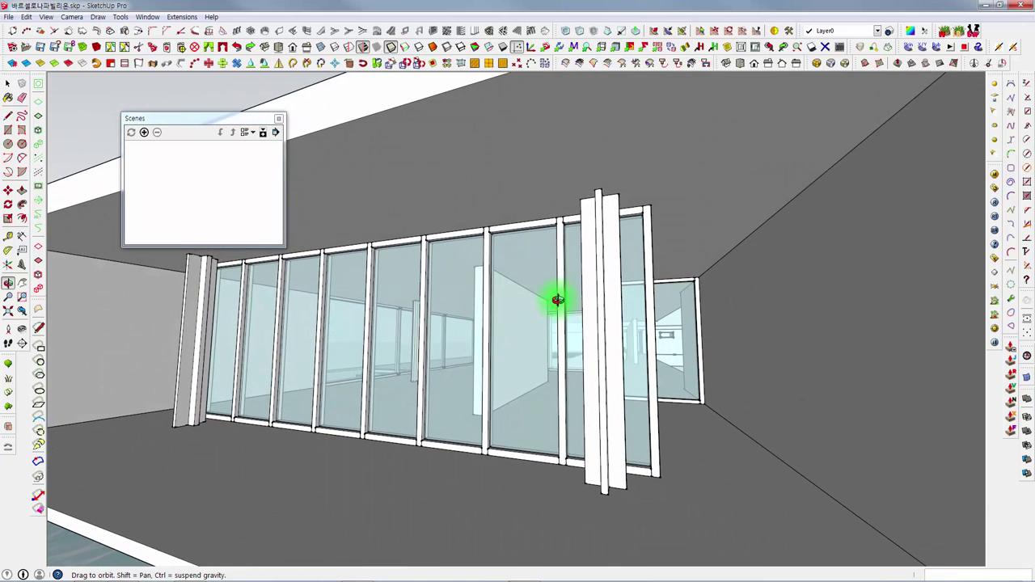
shift+scroll(555, 296, up, 2)
Switch the camera to Two-Point Perspective and pan so the glazed wall sits further right.
click(46, 17)
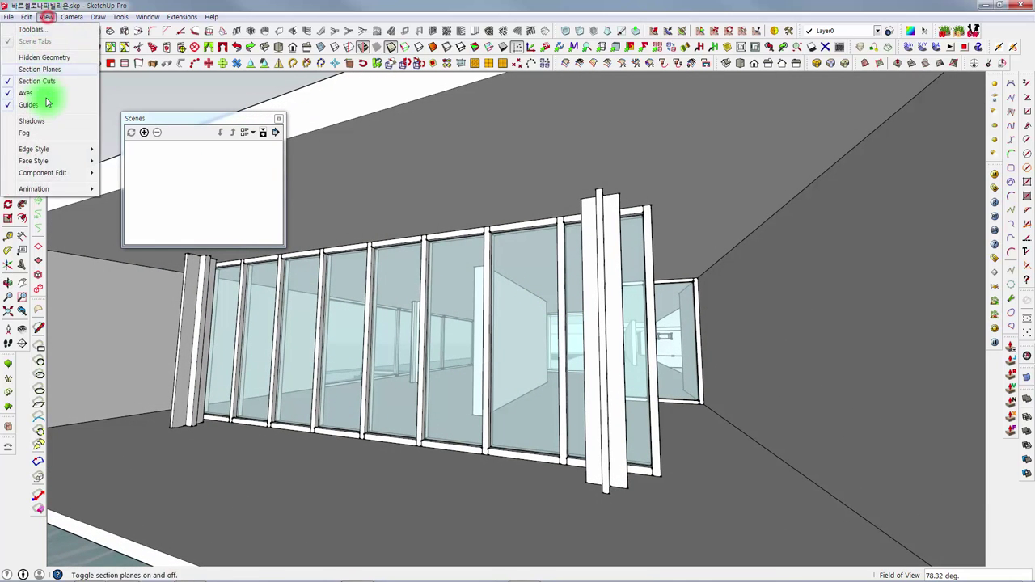
click(71, 16)
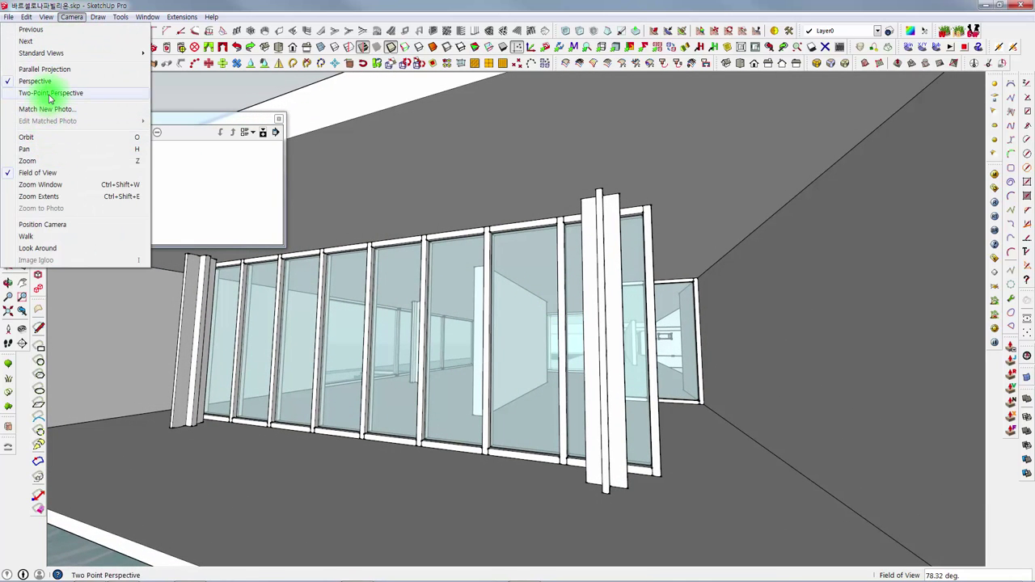
click(49, 96)
mouse_move(439, 273)
middle_down()
mouse_move(501, 272)
mouse_move(450, 282)
mouse_move(421, 264)
middle_up()
mouse_move(421, 264)
mouse_down()
mouse_move(492, 265)
mouse_move(424, 270)
mouse_up()
click(159, 123)
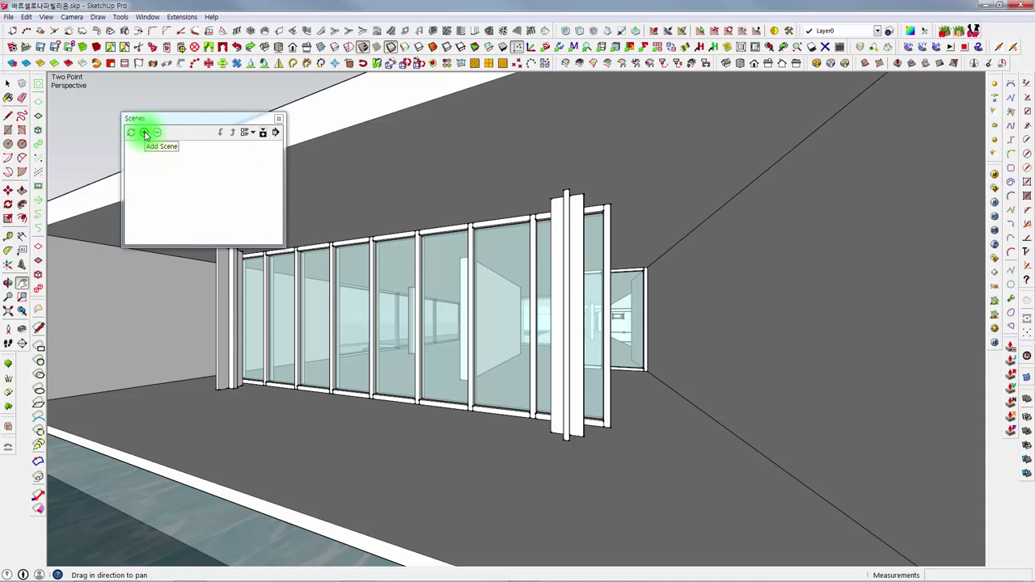
Save the two-point facade view as Scene 1, then orbit away and return to it.
click(145, 135)
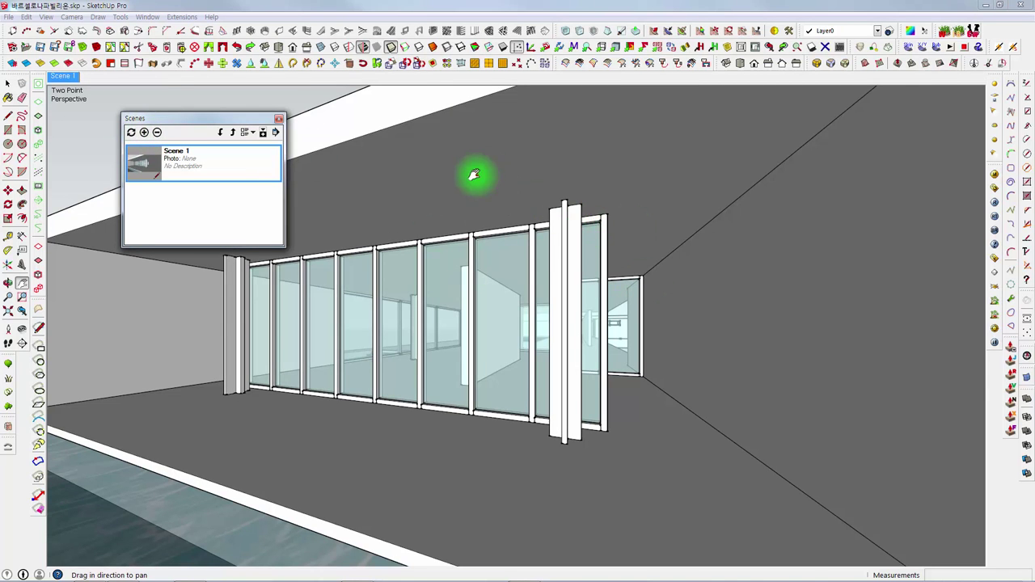
mouse_move(474, 175)
mouse_down()
mouse_move(670, 324)
mouse_move(520, 284)
mouse_move(347, 157)
mouse_move(484, 283)
mouse_up()
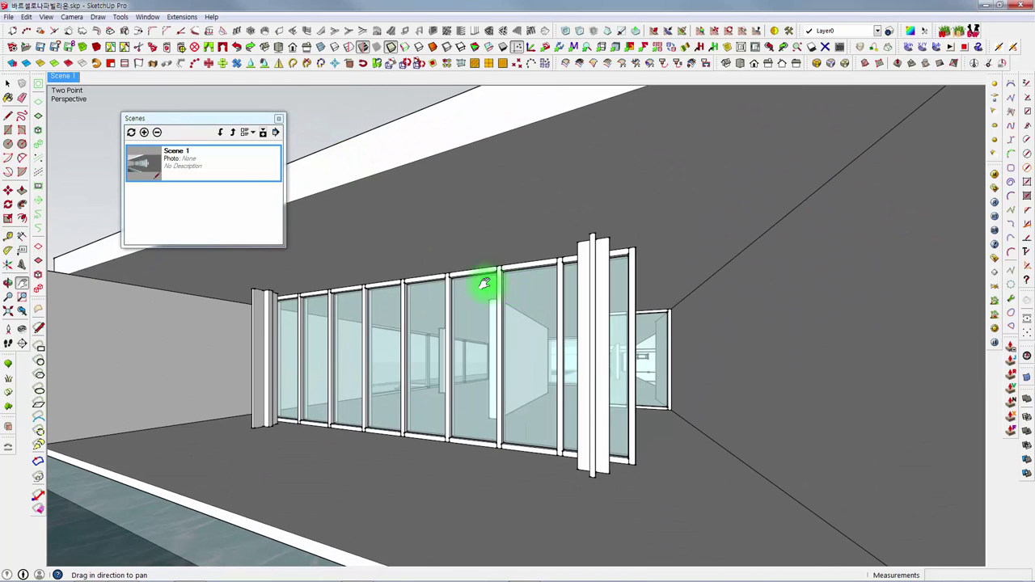
mouse_move(484, 283)
middle_down()
mouse_move(397, 219)
mouse_move(666, 423)
mouse_move(550, 342)
mouse_move(524, 338)
mouse_move(624, 358)
mouse_move(189, 212)
middle_up()
click(152, 159)
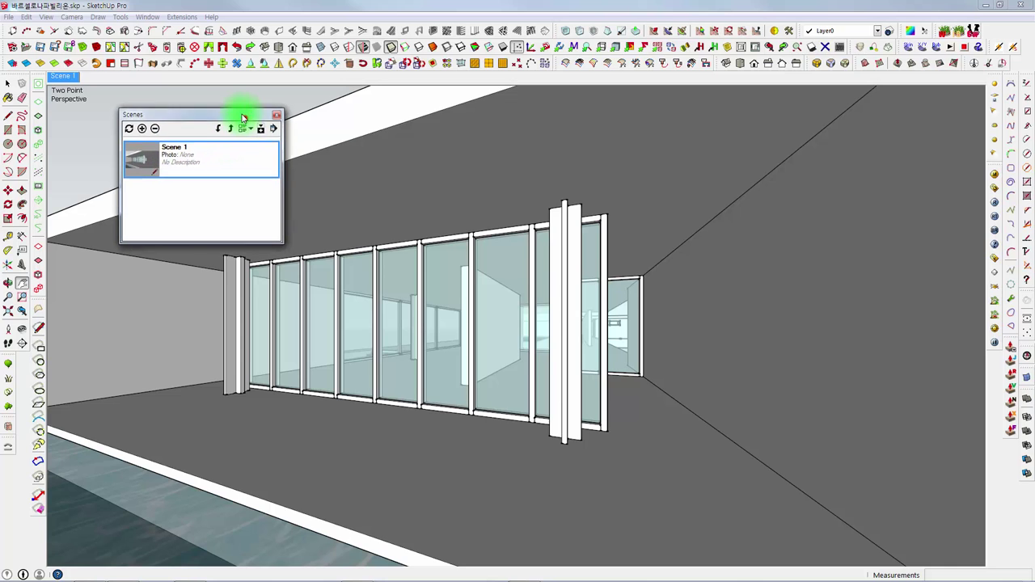
Show the scene details in the Scenes panel and restore the Scene 1 camera view.
drag(252, 127, 236, 112)
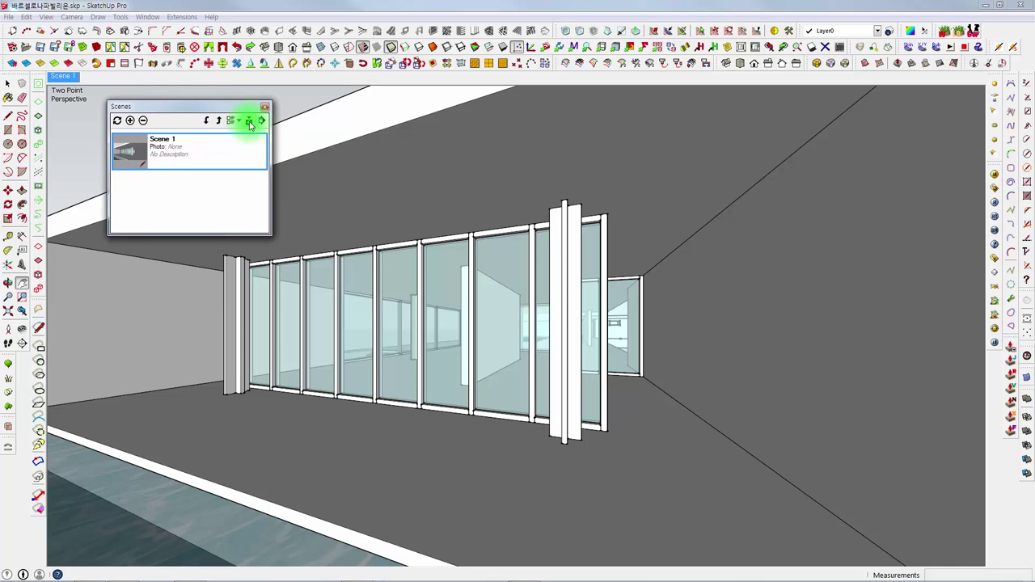
click(250, 122)
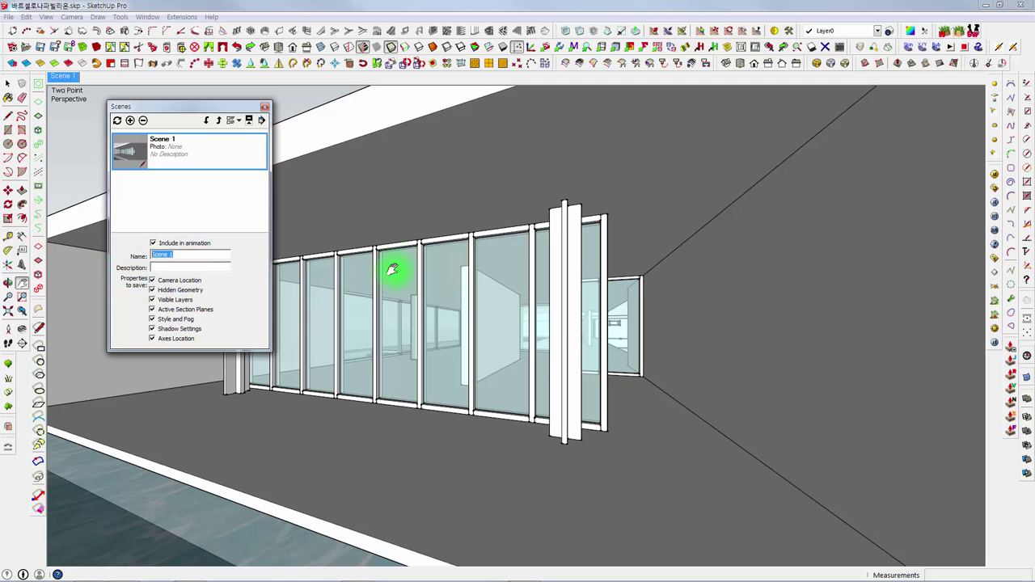
drag(393, 270, 555, 286)
click(136, 152)
Turn on shadows and save an angled corner view of the roof slab, column and glass facade as Scene 2.
click(46, 16)
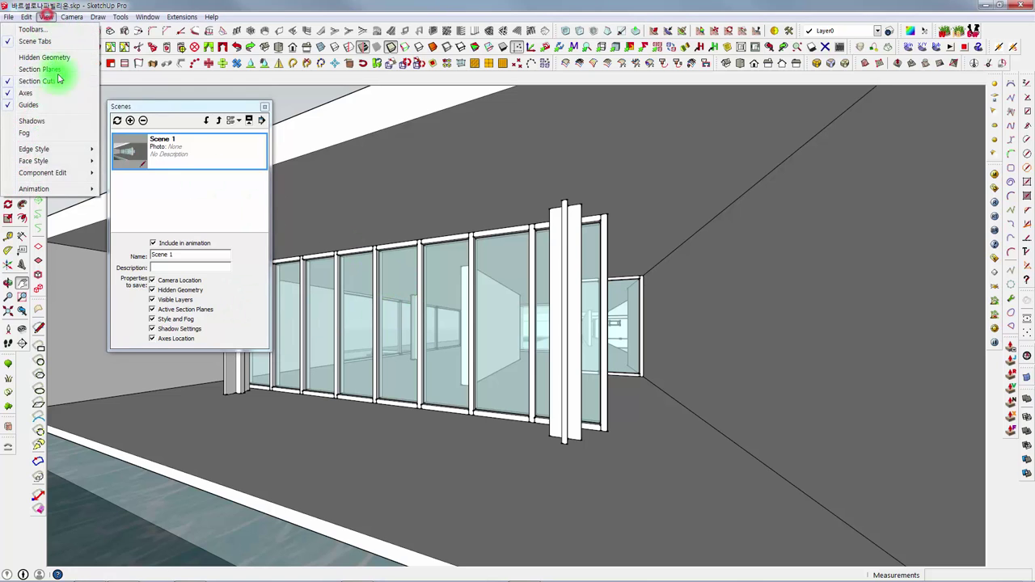
click(39, 122)
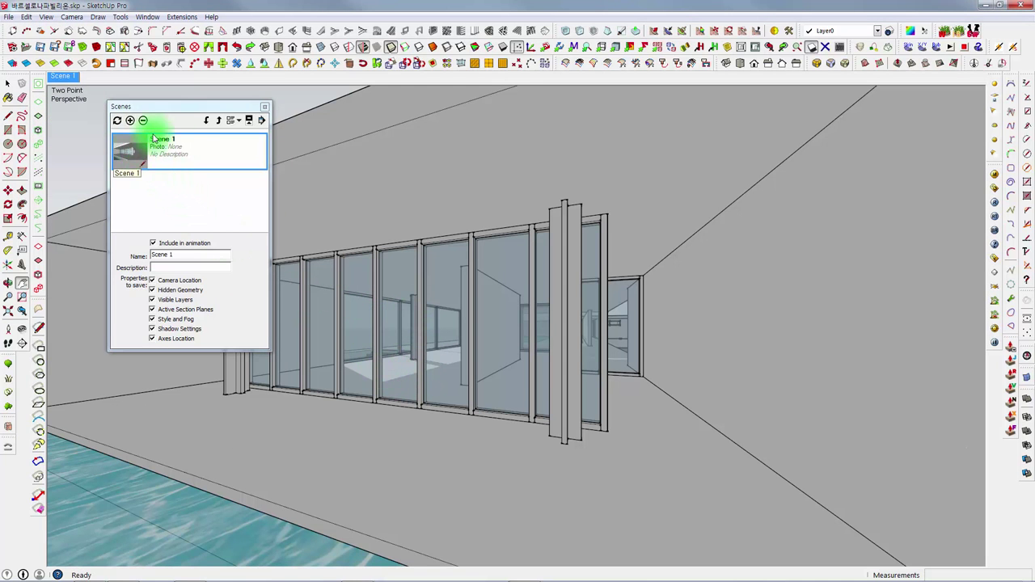
mouse_move(349, 255)
middle_down()
mouse_move(381, 373)
mouse_move(433, 346)
mouse_move(752, 397)
mouse_move(629, 342)
mouse_move(701, 238)
mouse_move(506, 278)
mouse_move(585, 302)
mouse_move(607, 286)
mouse_move(518, 295)
mouse_move(520, 313)
mouse_move(539, 300)
mouse_move(527, 310)
middle_up()
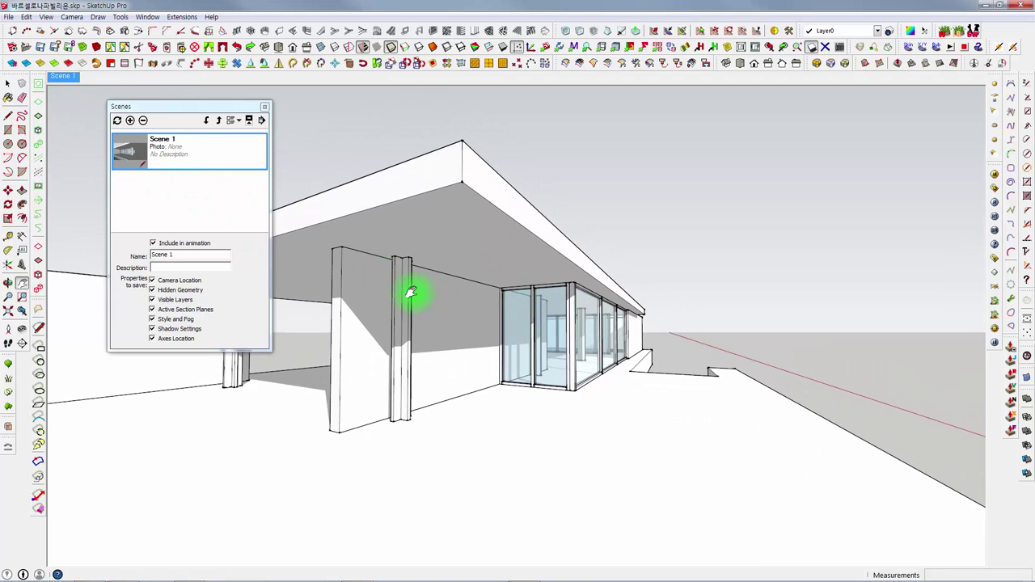
mouse_move(411, 291)
shift+middle_down()
mouse_move(462, 266)
mouse_move(440, 273)
mouse_move(364, 211)
shift+middle_up()
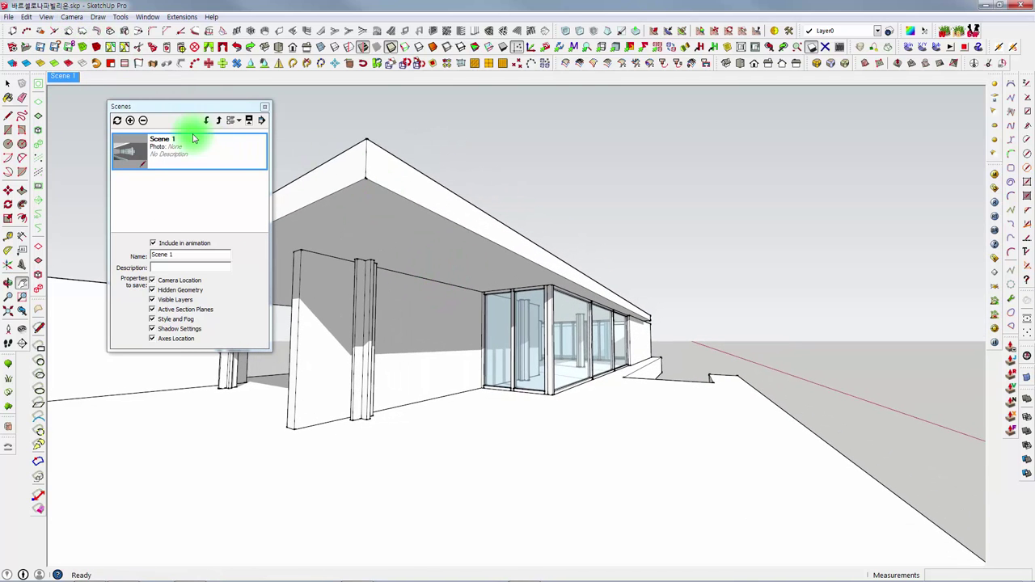
click(130, 121)
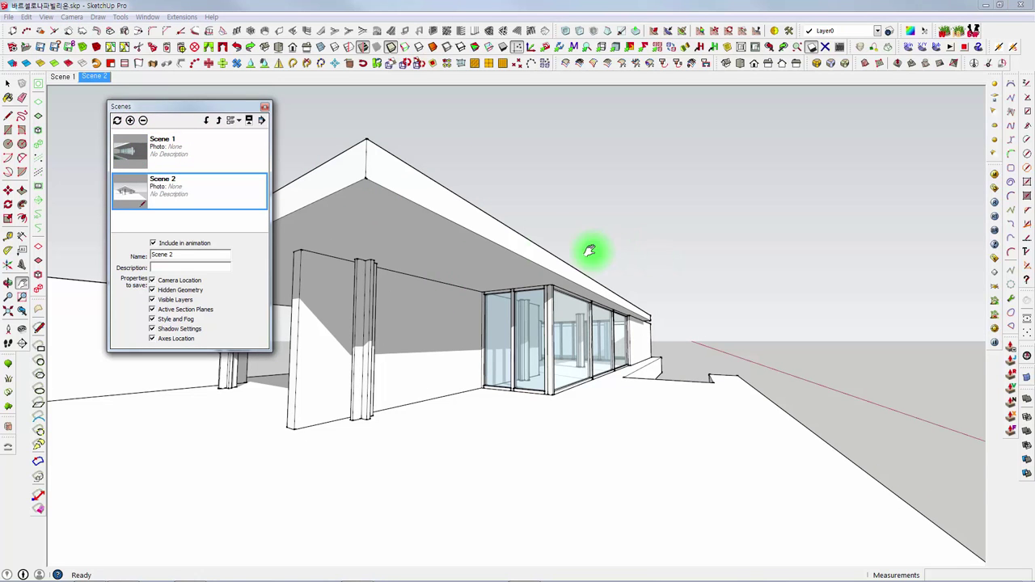
mouse_move(572, 321)
middle_down()
mouse_move(610, 356)
mouse_move(635, 342)
mouse_move(612, 343)
middle_up()
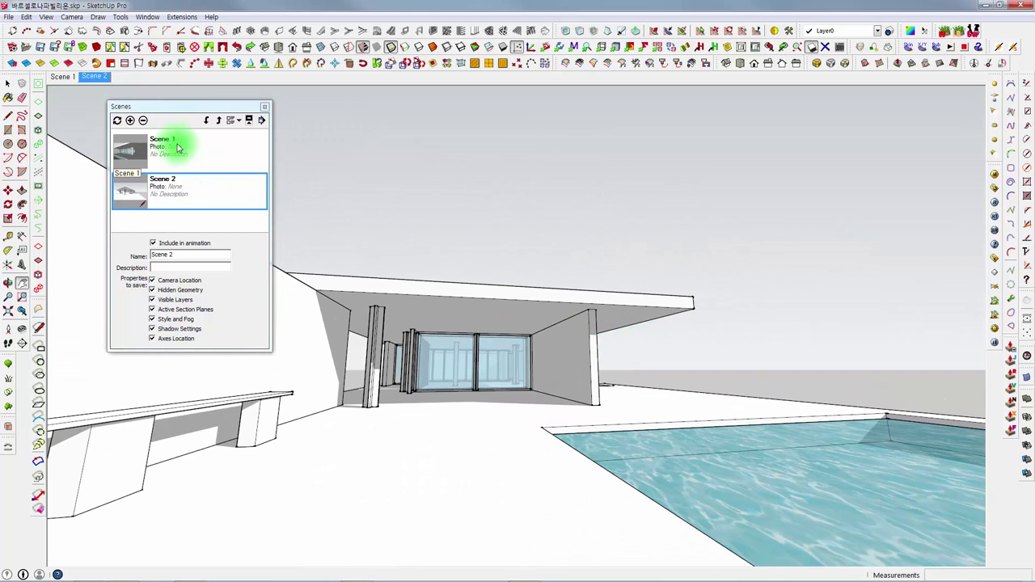
click(147, 17)
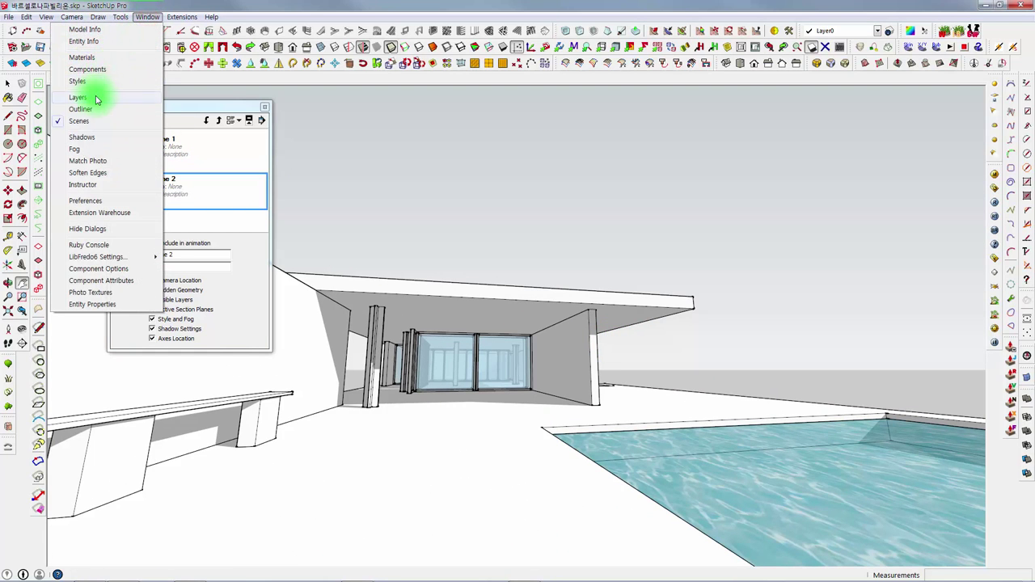
Open the Shadow Settings panel off to the side and save a reframed building-and-pool view as Scene 3.
click(97, 144)
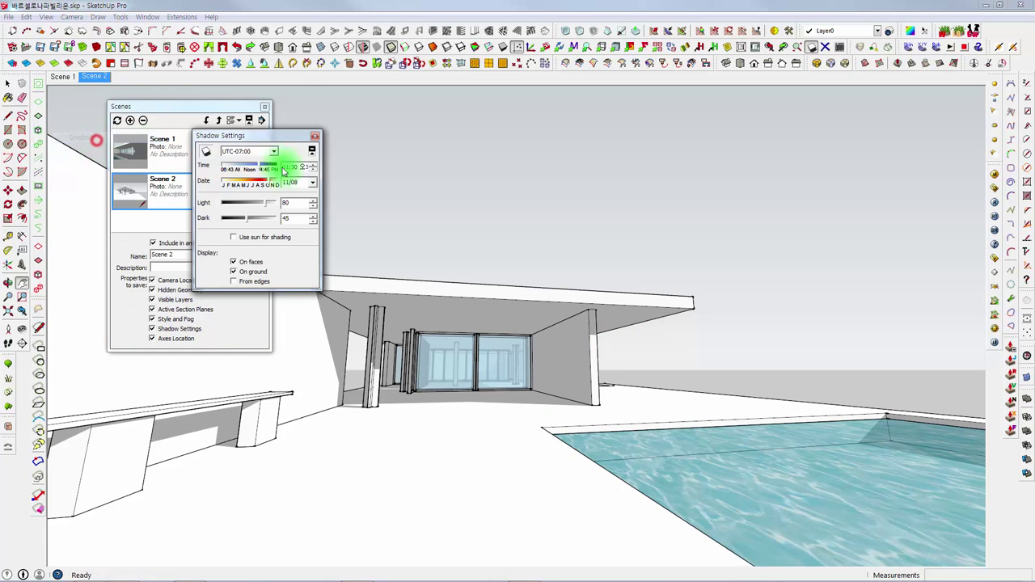
mouse_move(256, 135)
mouse_down()
mouse_move(657, 138)
mouse_move(659, 164)
mouse_move(641, 161)
mouse_up()
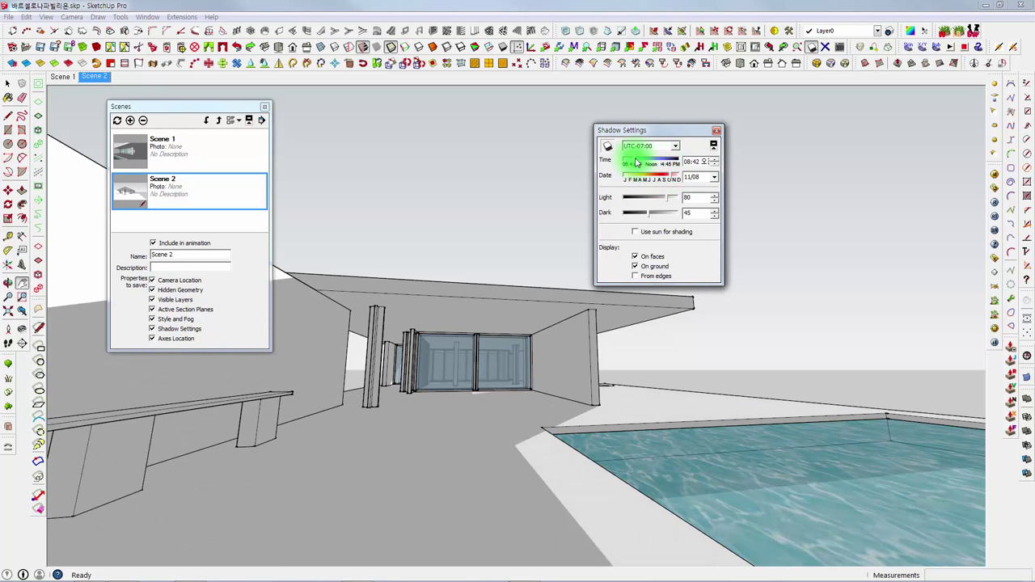
mouse_move(578, 326)
middle_down()
mouse_move(483, 340)
mouse_move(491, 321)
middle_up()
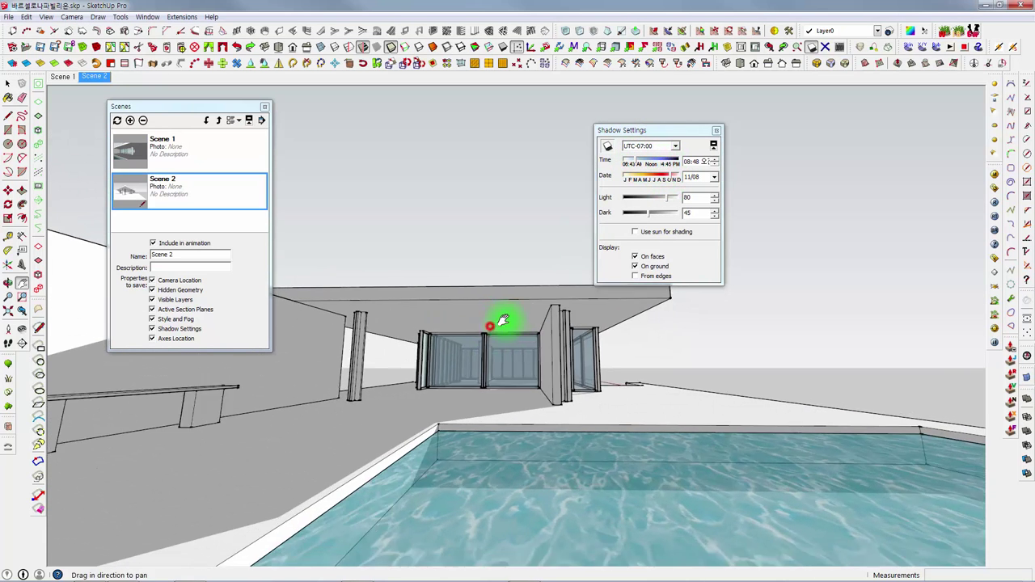
click(129, 121)
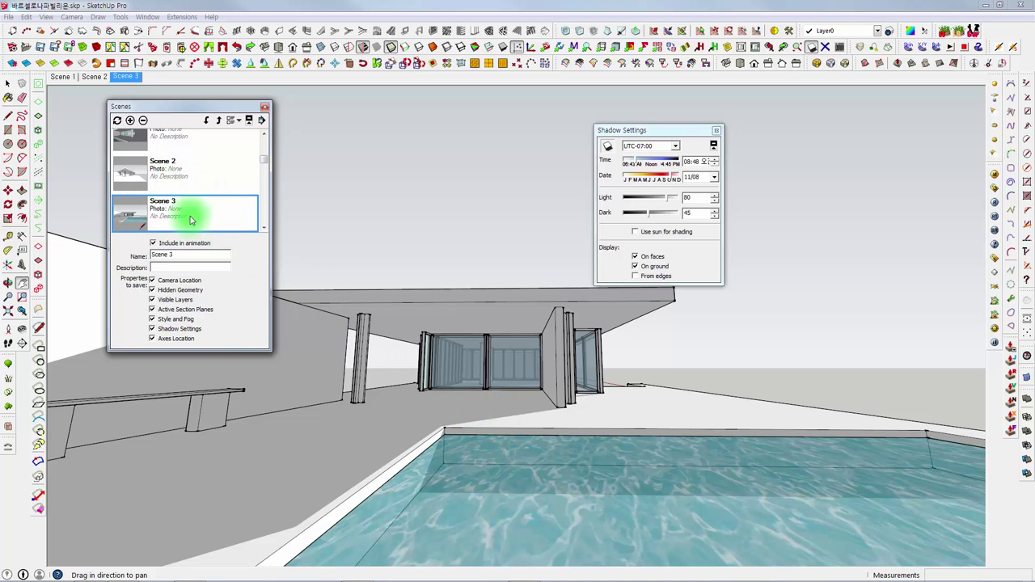
Jump the view to Scene 2 and then back to Scene 1.
click(153, 165)
double_click(135, 172)
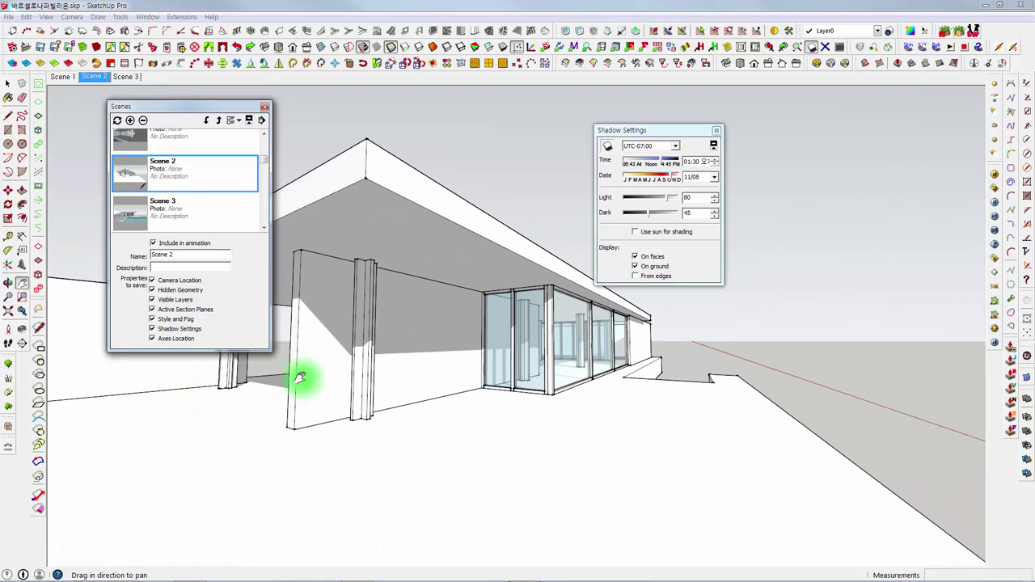
double_click(135, 144)
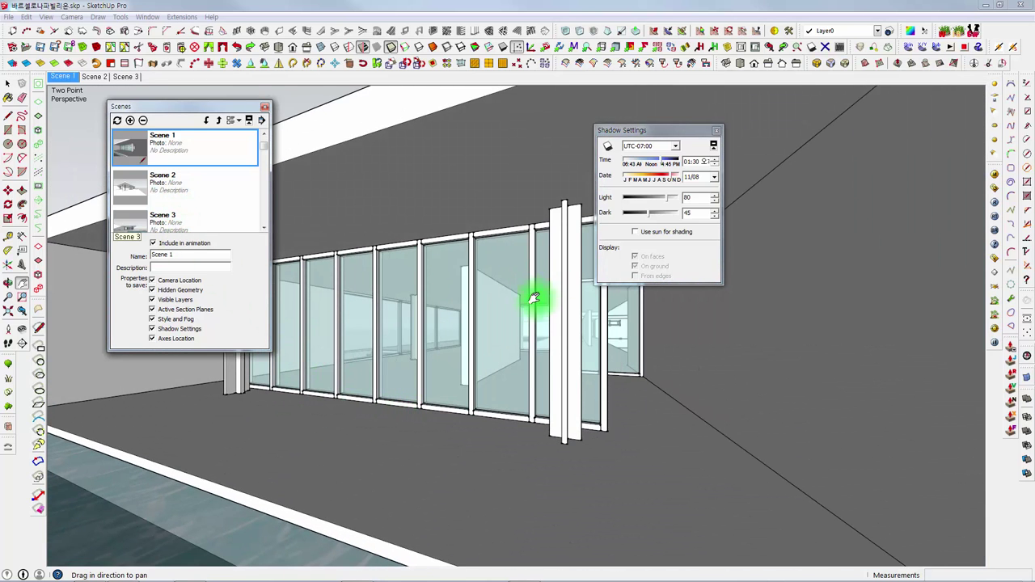
Apply the HiddenLine style from Default Styles and reframe the view on the glass wall and columns.
click(151, 18)
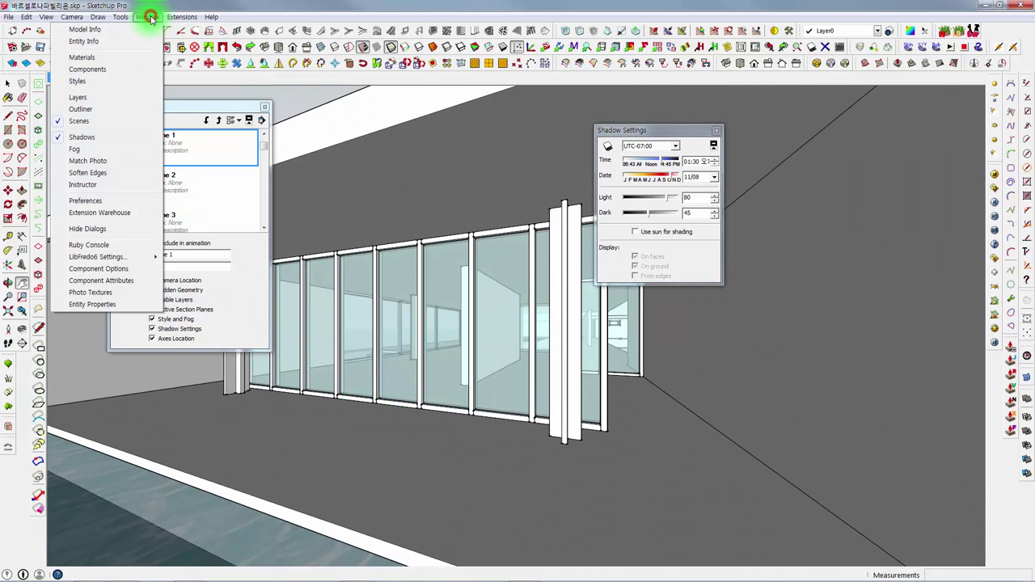
click(113, 84)
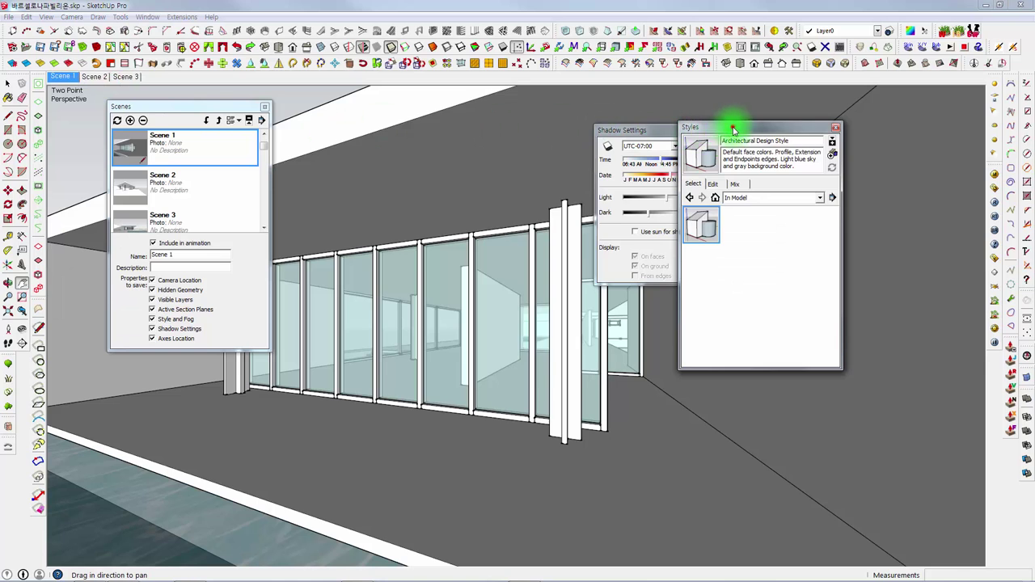
drag(734, 130, 442, 123)
click(423, 177)
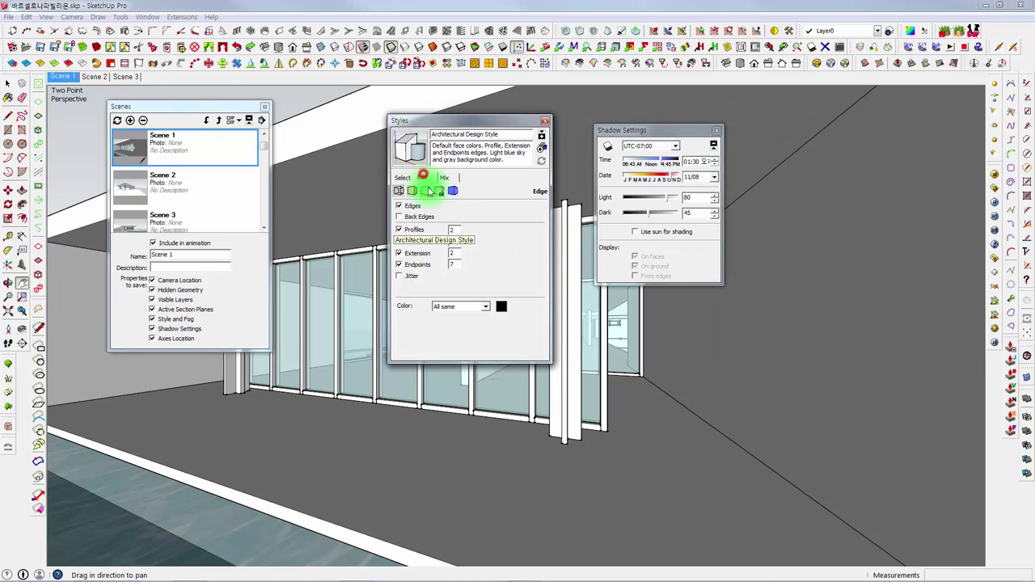
click(402, 178)
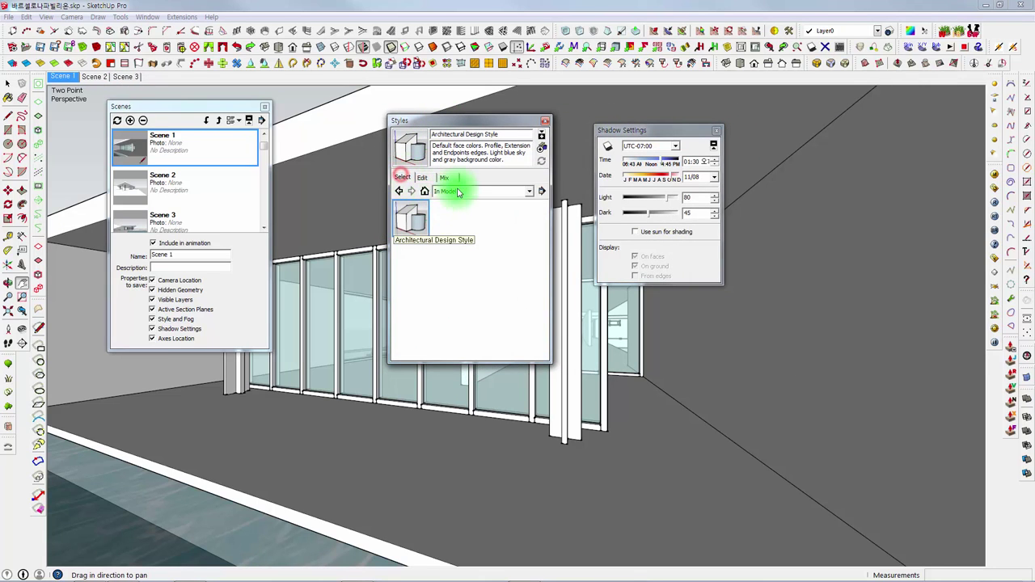
click(460, 190)
click(473, 240)
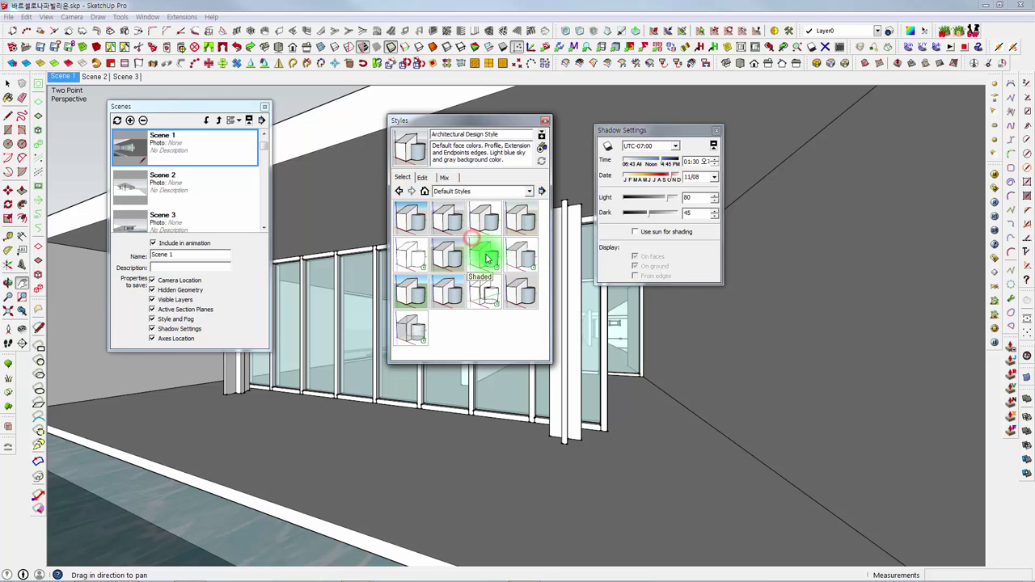
click(410, 253)
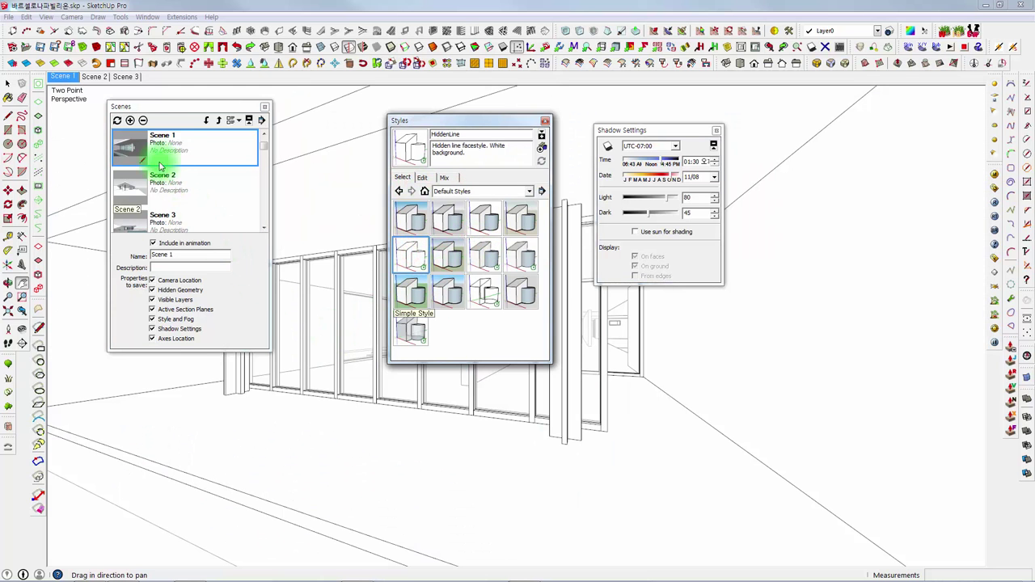
mouse_move(285, 386)
middle_down()
mouse_move(509, 381)
mouse_move(413, 394)
mouse_move(523, 388)
mouse_move(539, 399)
mouse_move(529, 393)
middle_up()
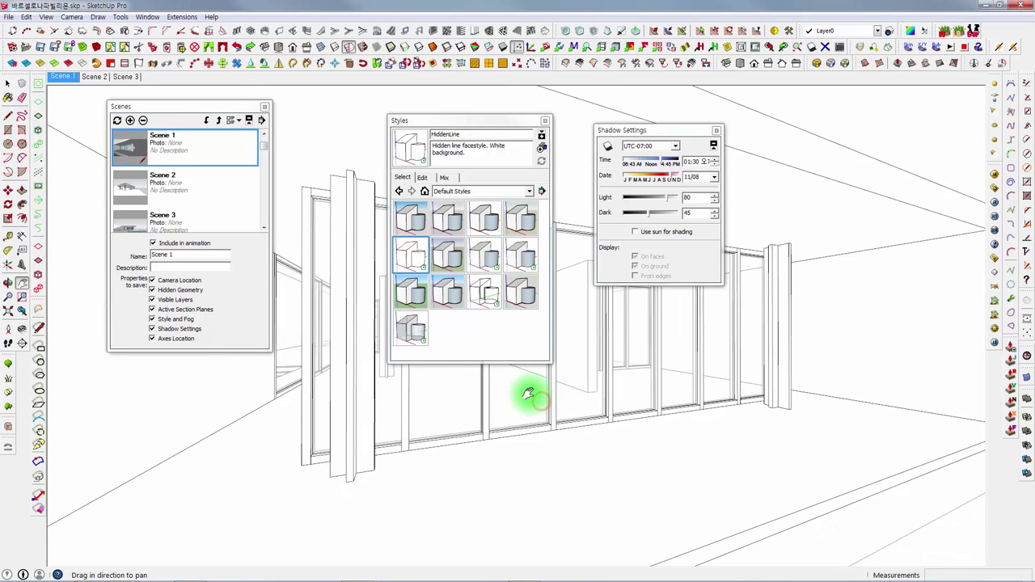
shift+middle_drag(368, 364, 354, 347)
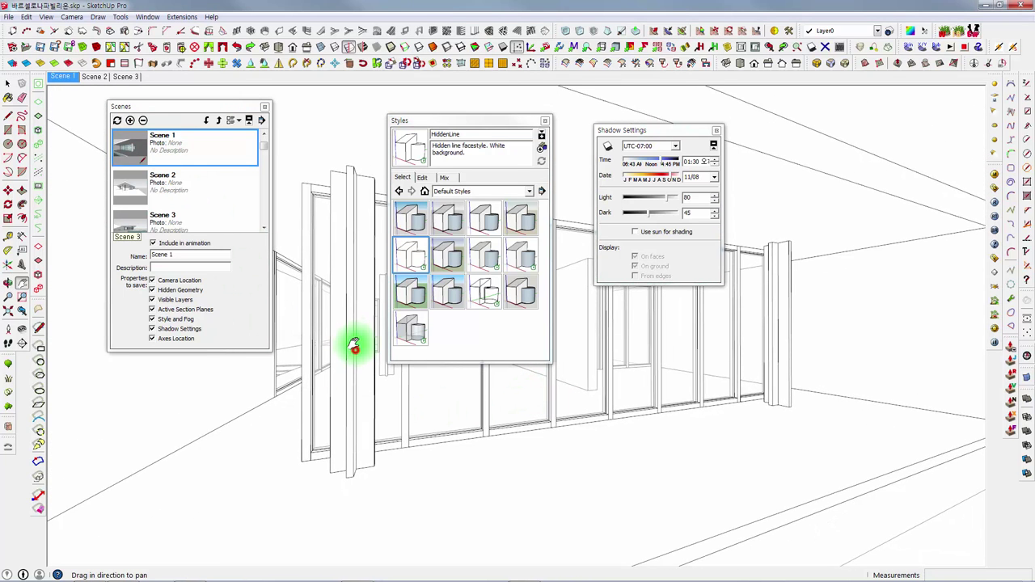
Save the hidden-line view as Scene 4, compare it with Scene 1, and select the left pillar.
click(129, 119)
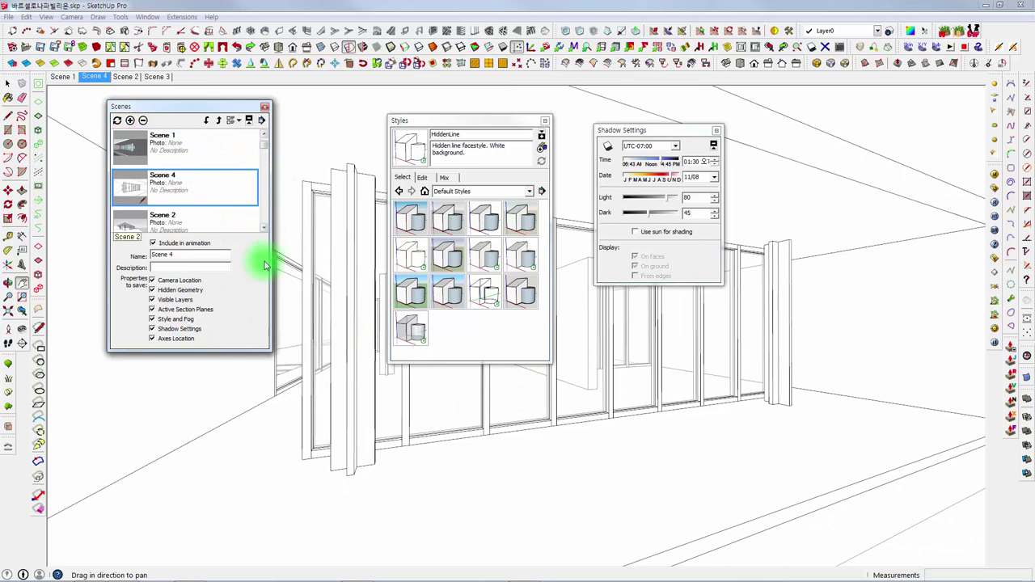
drag(255, 350, 255, 453)
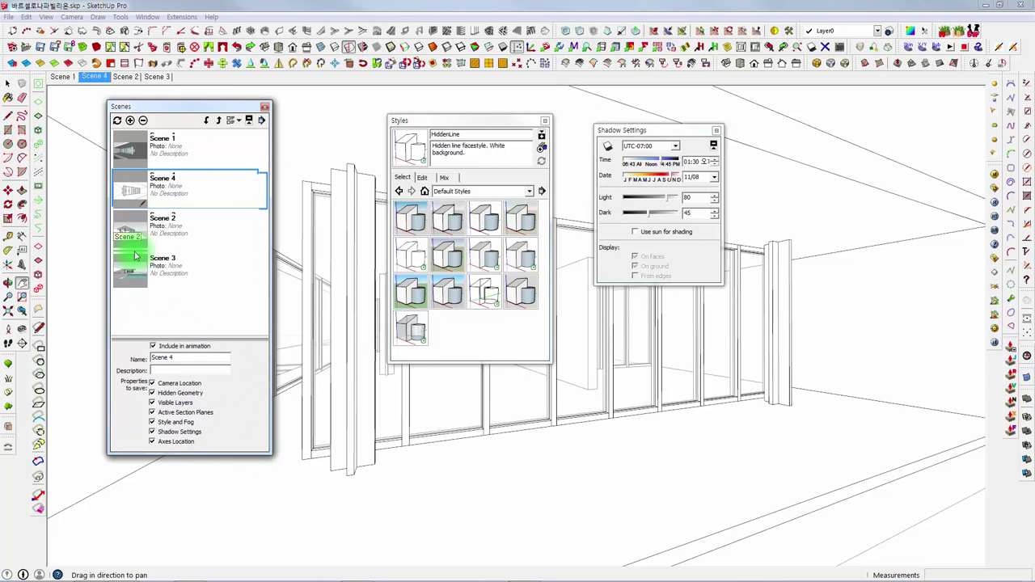
double_click(139, 147)
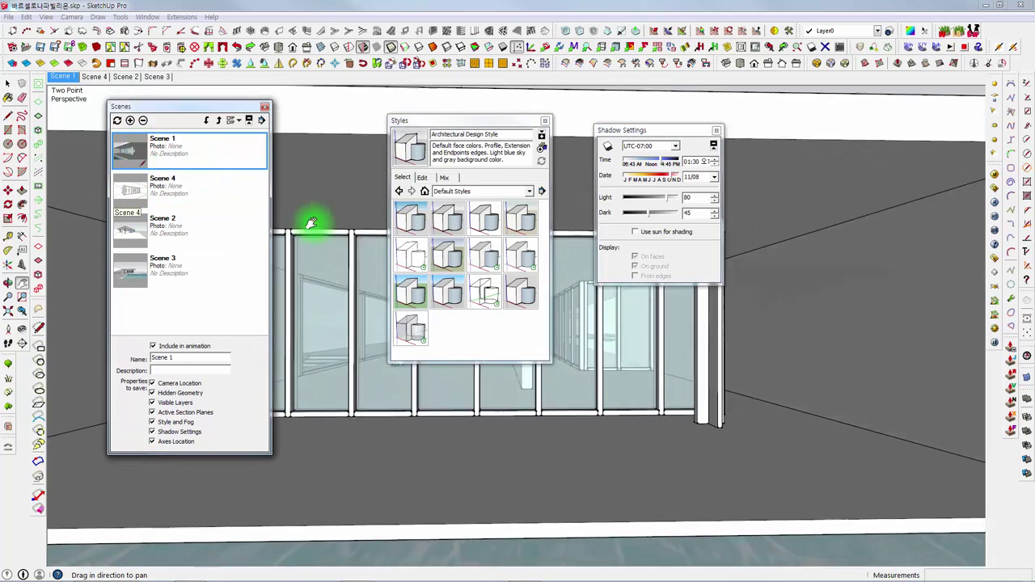
double_click(144, 190)
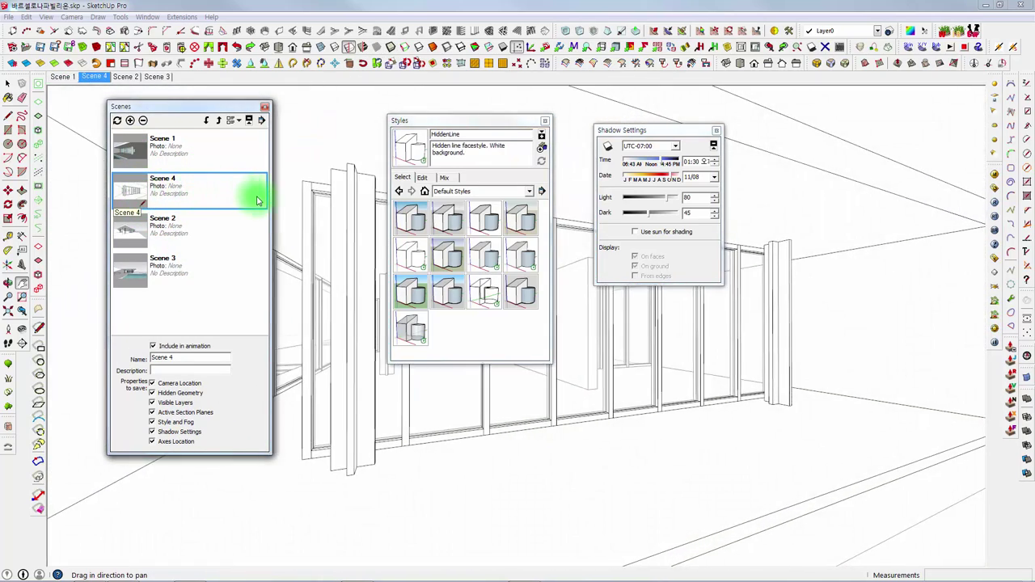
click(8, 84)
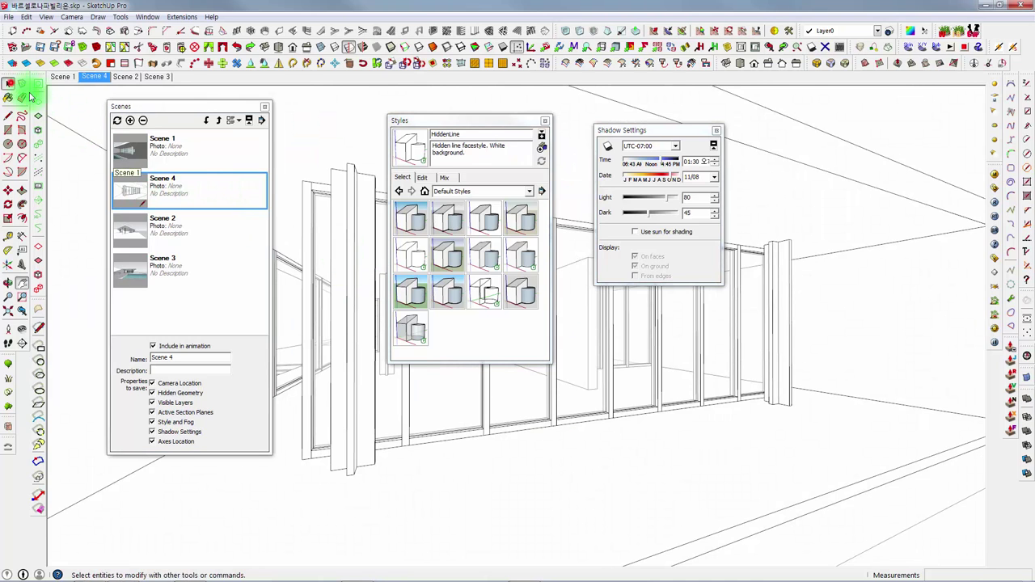
click(346, 345)
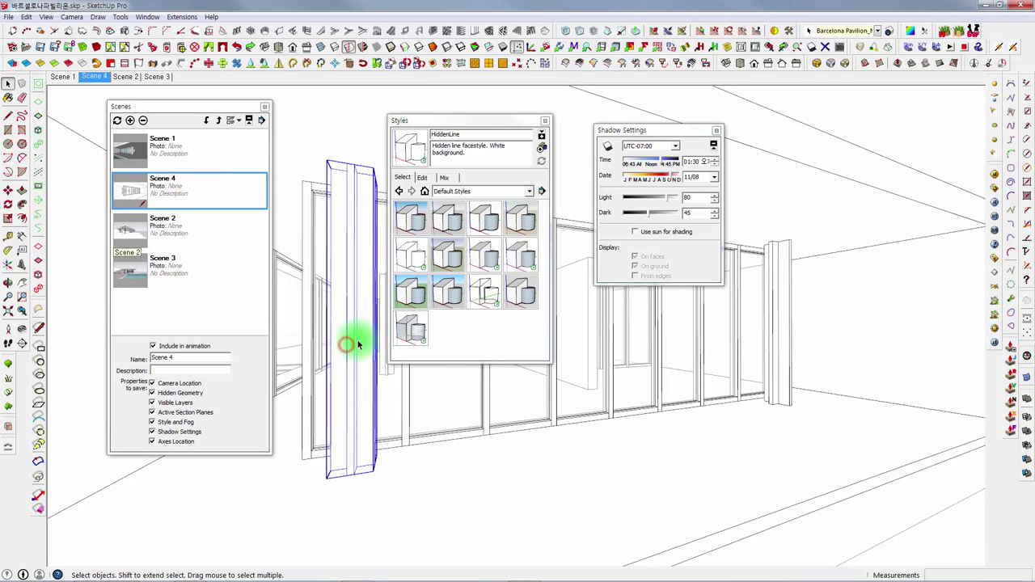
Select the two tall pillars in the Scene 4 view.
shift+click(783, 324)
right_click(777, 265)
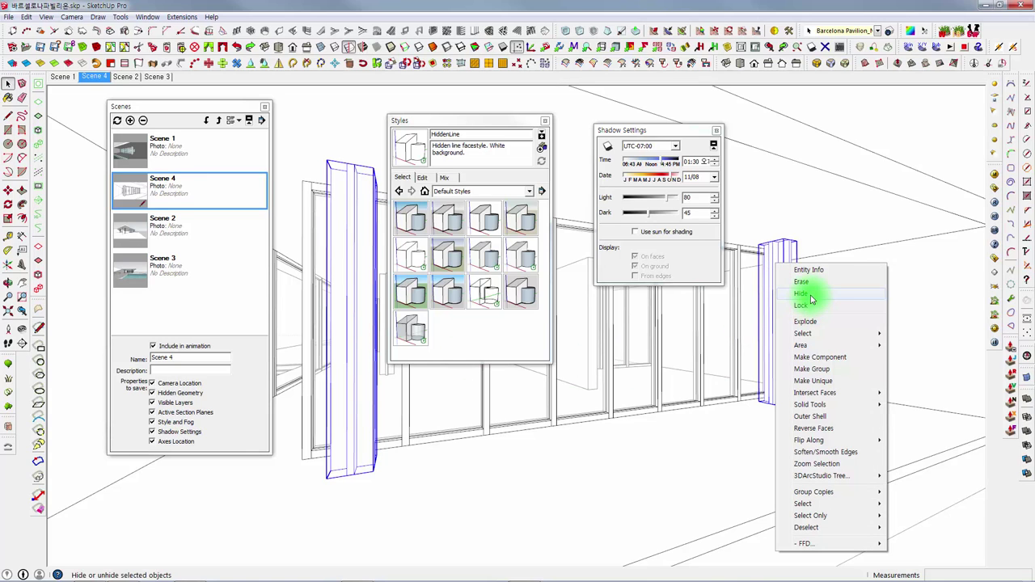
click(326, 196)
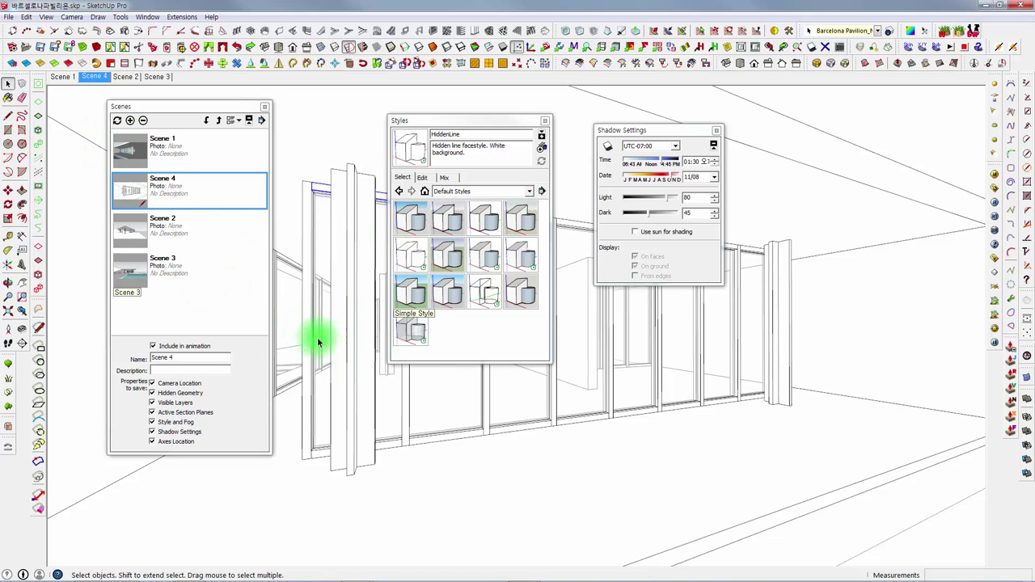
click(354, 346)
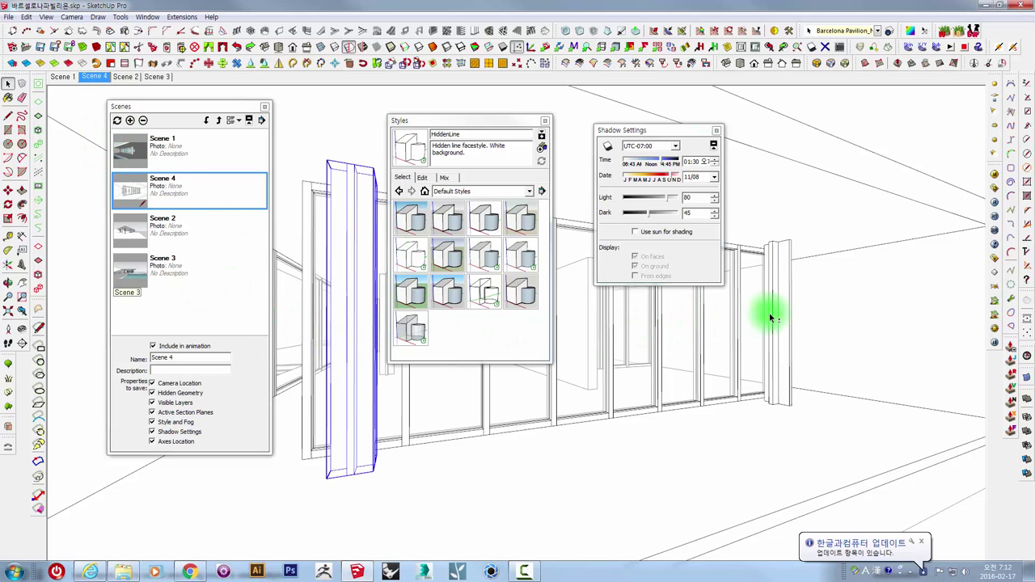
Add an extra Scene 5, delete it with confirmation, and return to the Scene 4 view.
click(130, 120)
click(143, 120)
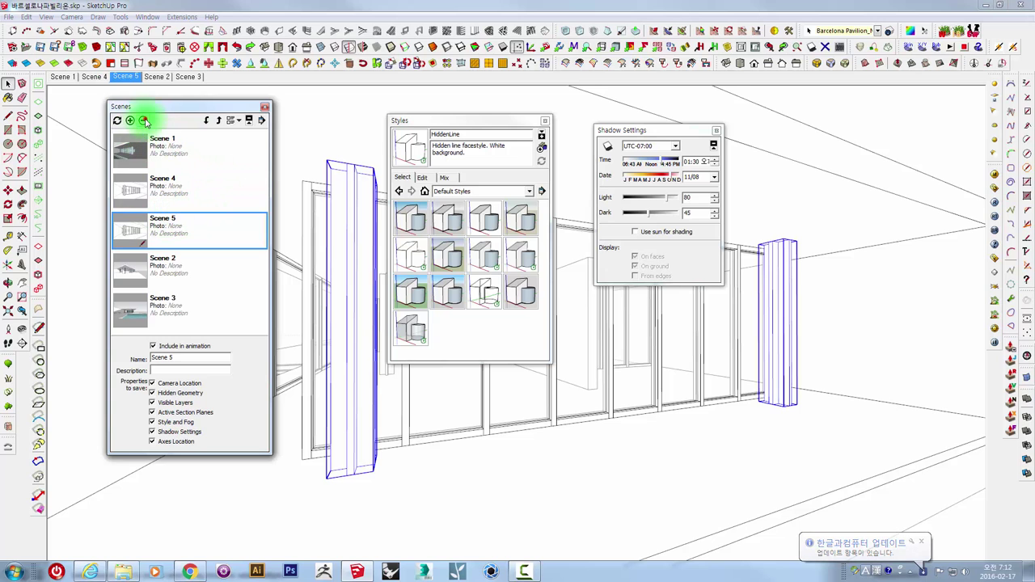
click(191, 317)
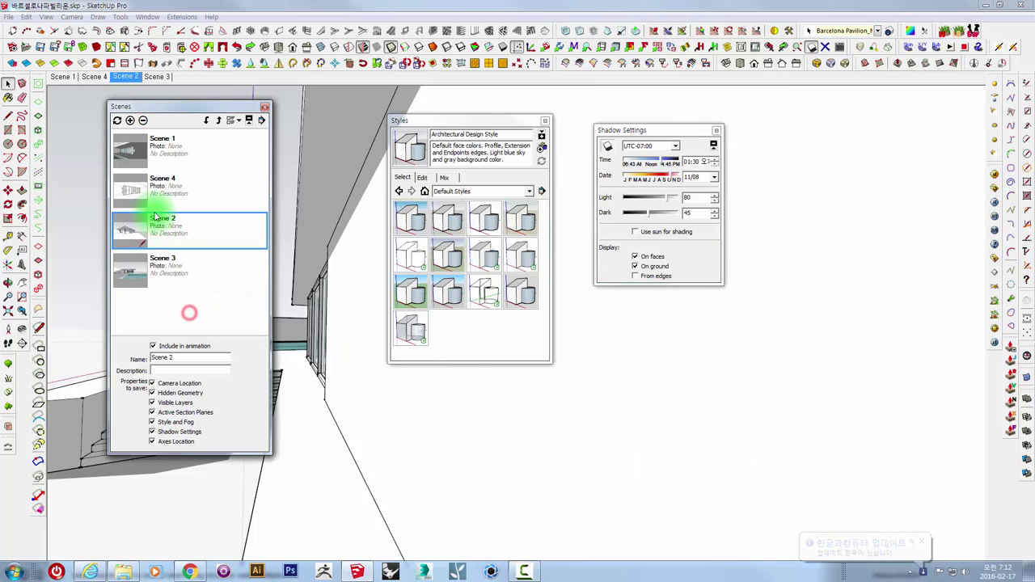
click(150, 195)
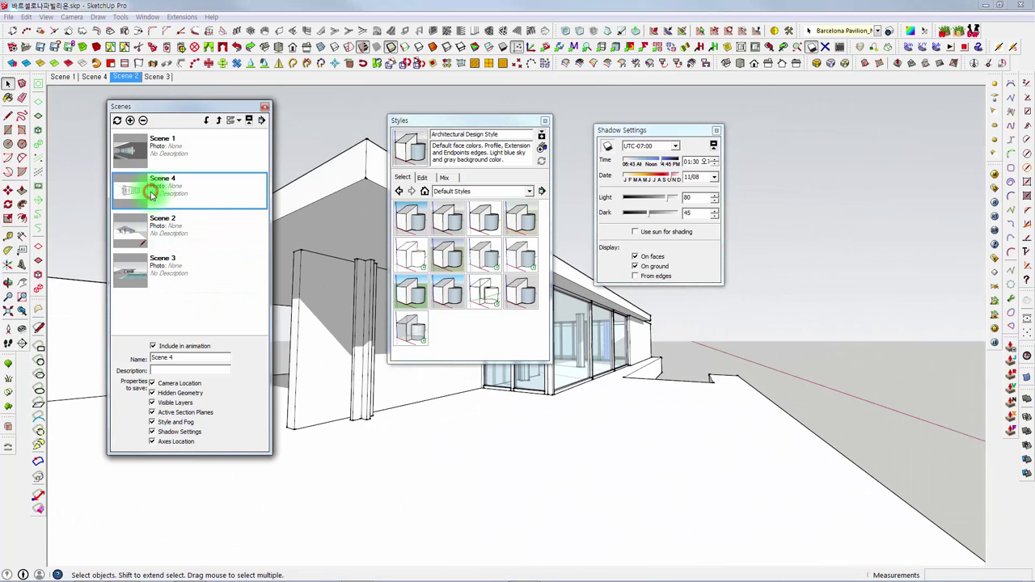
double_click(139, 196)
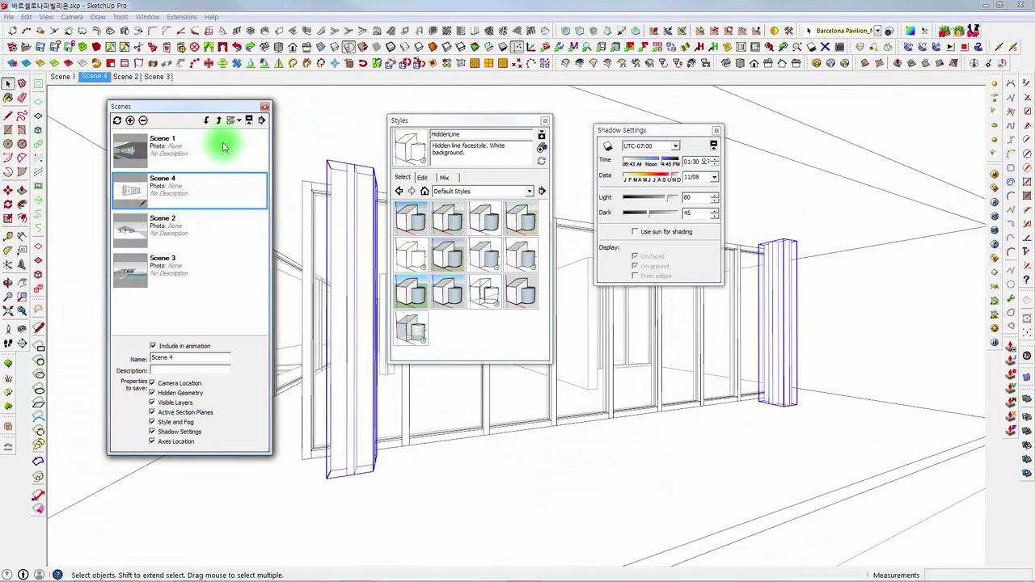
click(147, 17)
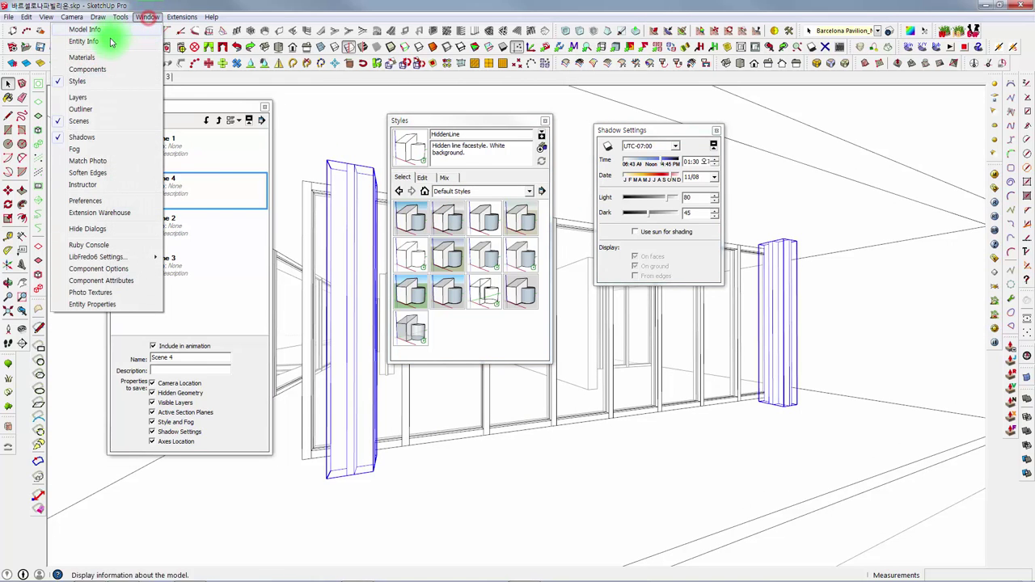
Assign the two pillars to Layer1 via Entity Info and make Layer1 invisible.
click(85, 95)
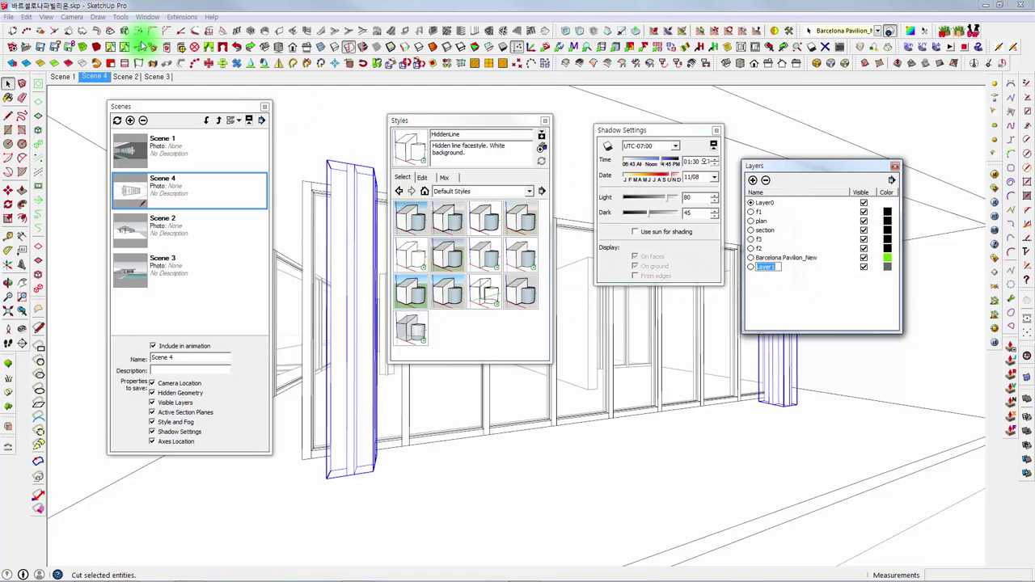
right_click(342, 186)
click(368, 192)
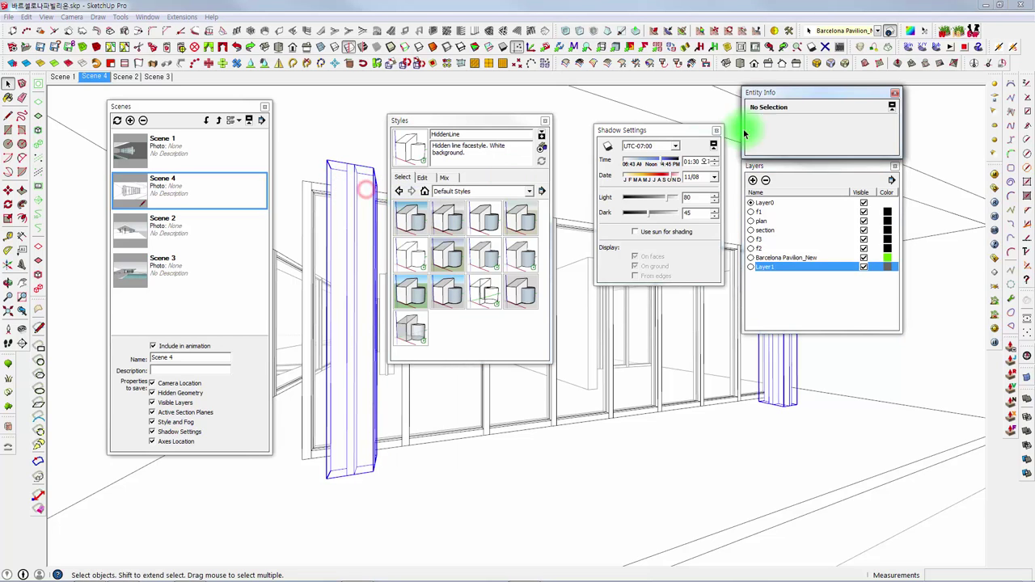
mouse_move(775, 94)
mouse_down()
mouse_move(726, 302)
mouse_move(669, 332)
mouse_up()
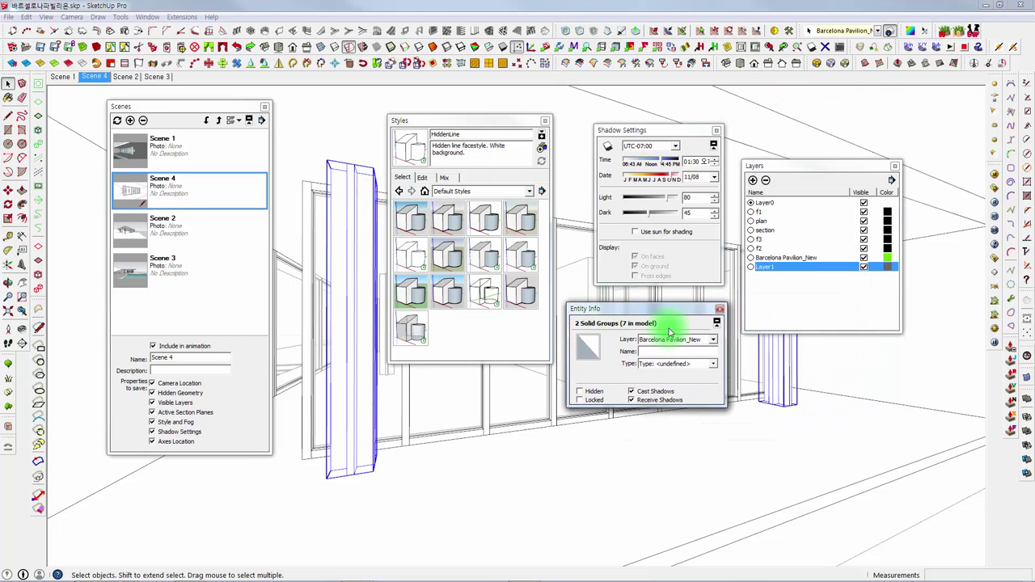
click(674, 342)
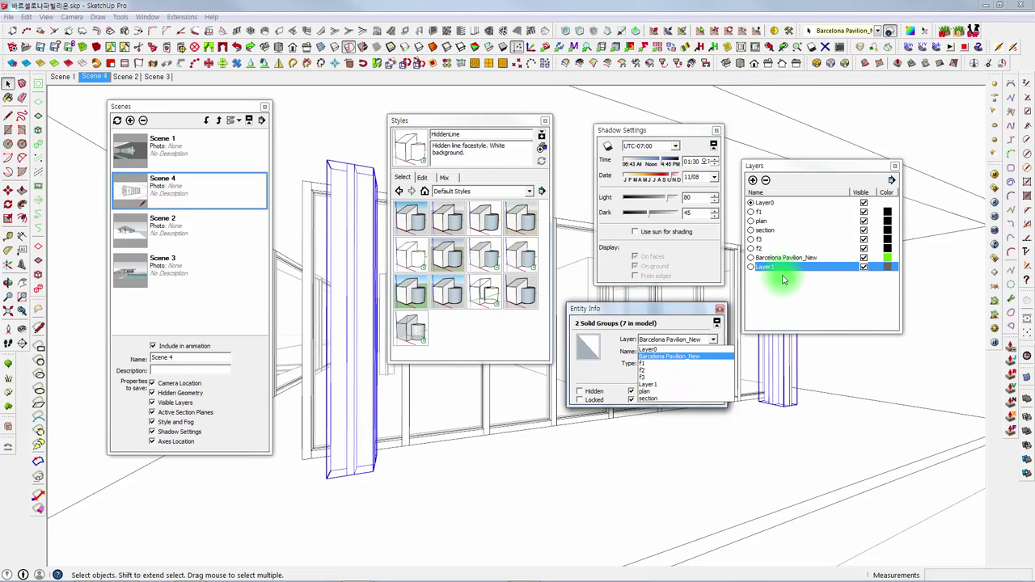
click(660, 386)
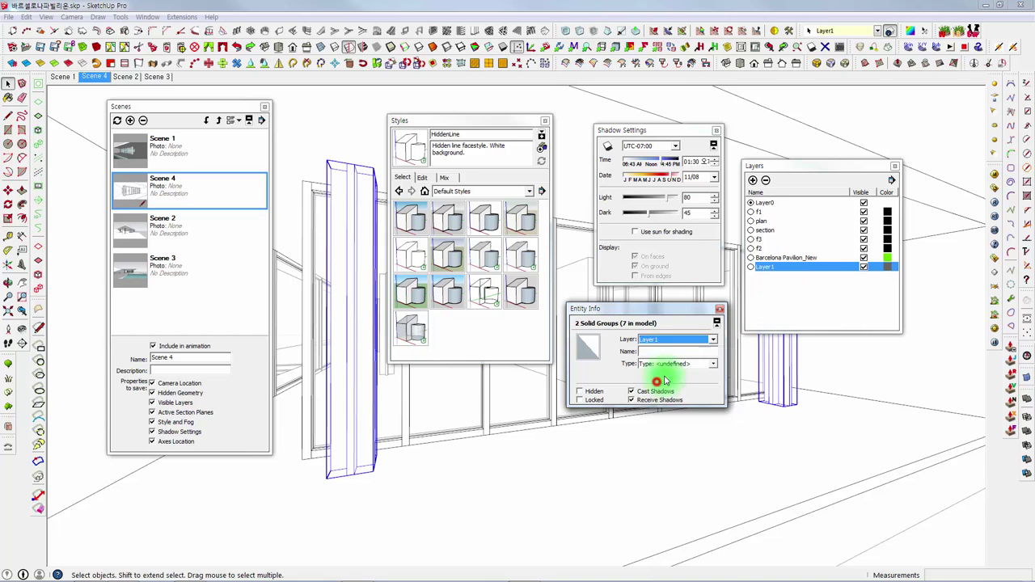
click(864, 268)
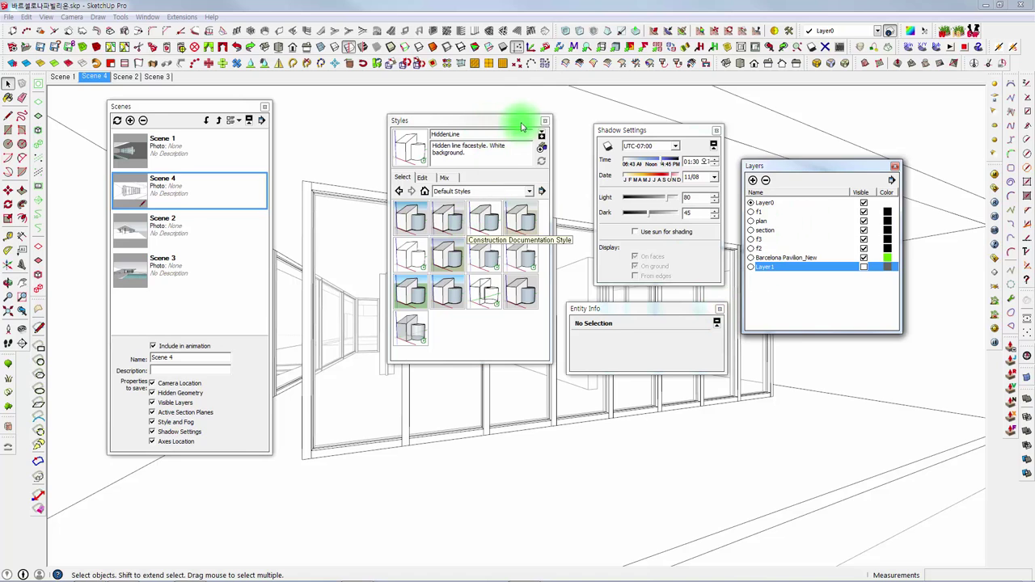
Close the Styles, Entity Info and Shadow Settings panels and save the pillar-free view as Scene 5.
click(546, 122)
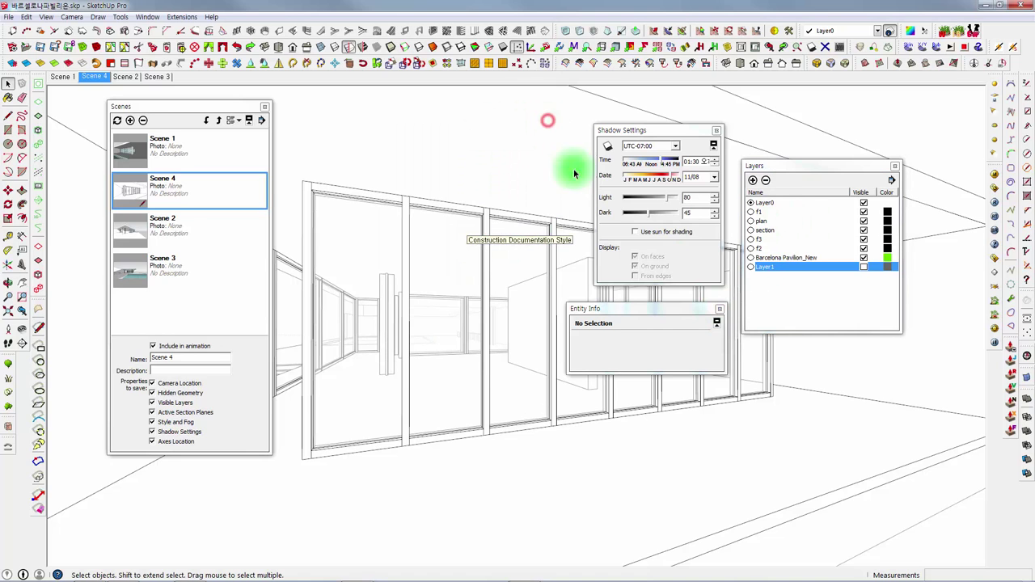
click(720, 310)
click(716, 130)
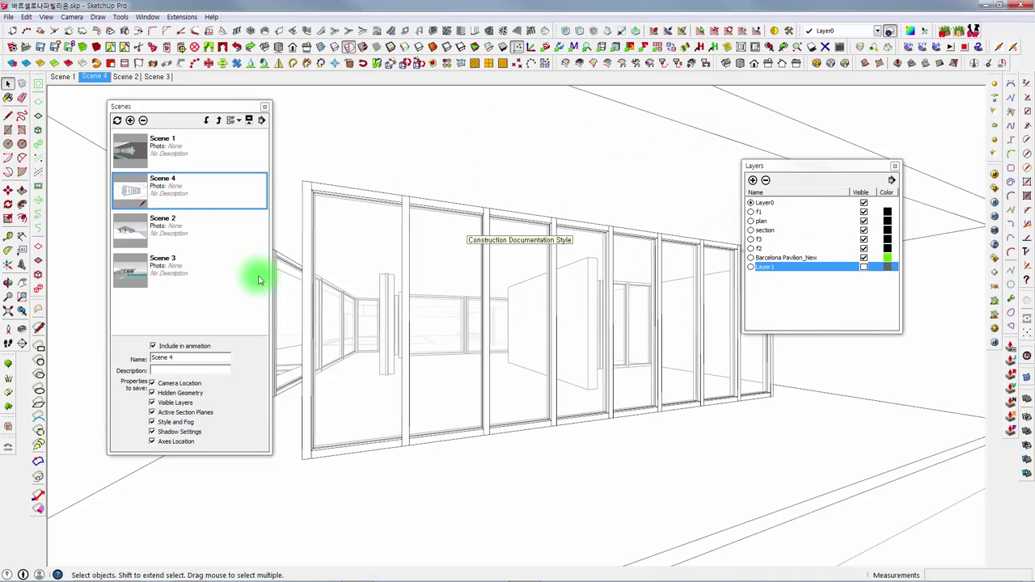
click(130, 121)
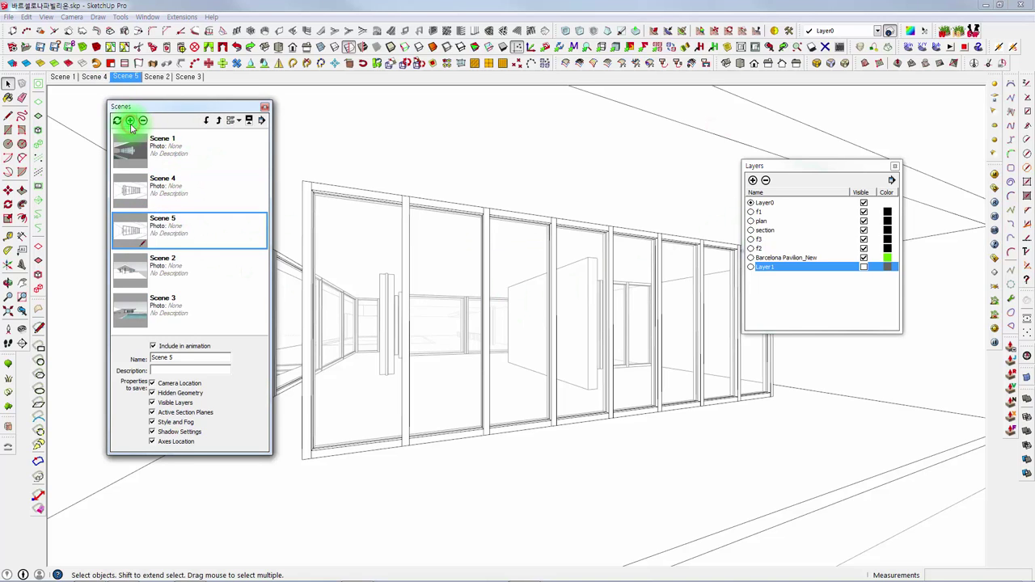
Swing the camera from the interior up to an aerial view, then down to eye level facing the pavilion's front facade.
mouse_move(132, 193)
mouse_down()
mouse_move(135, 209)
mouse_move(178, 186)
mouse_move(142, 190)
mouse_move(133, 229)
mouse_up()
click(614, 322)
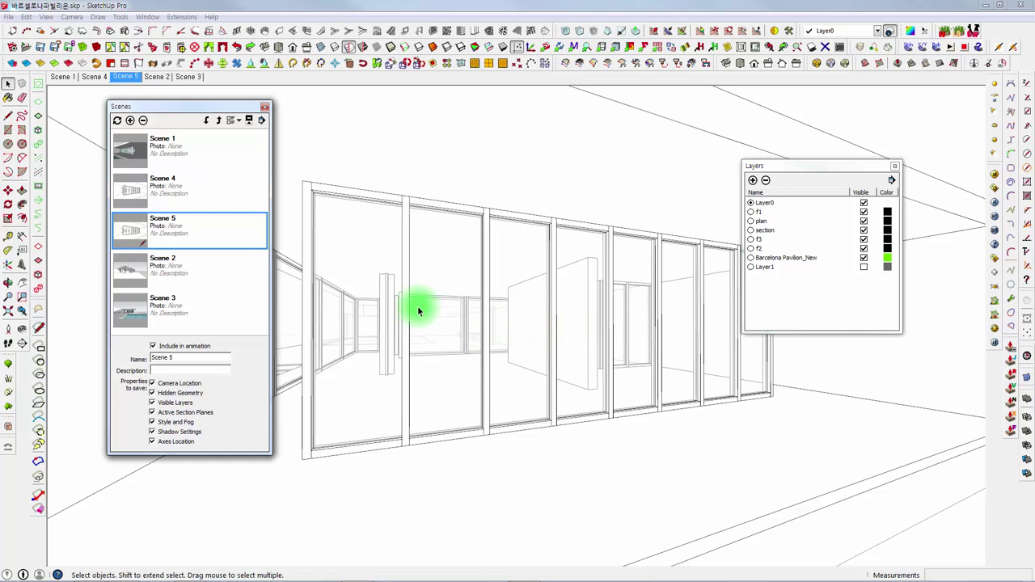
mouse_move(551, 266)
middle_down()
mouse_move(566, 369)
mouse_move(674, 441)
mouse_move(488, 307)
middle_up()
scroll(566, 369, down, 3)
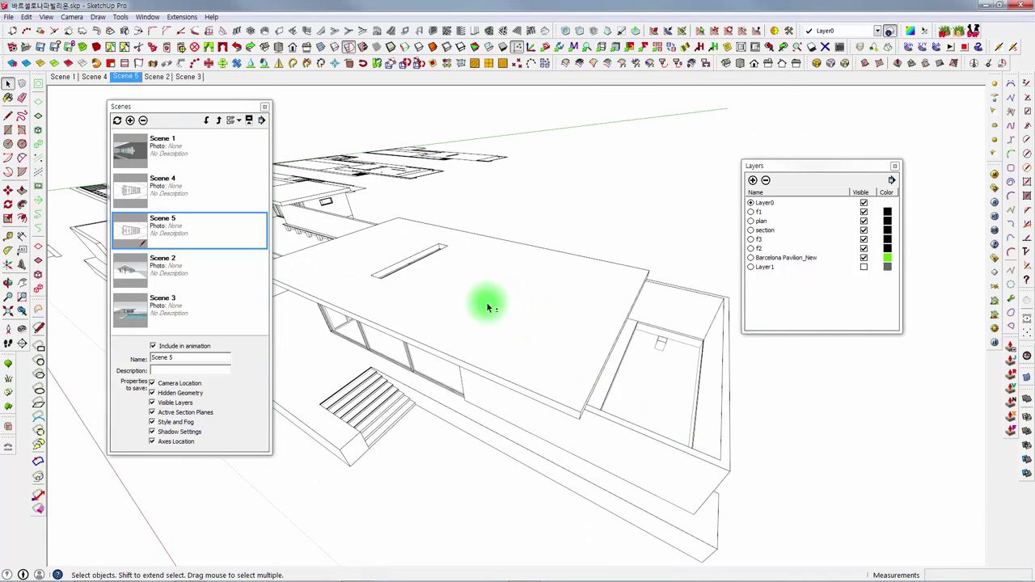
middle_drag(460, 275, 623, 239)
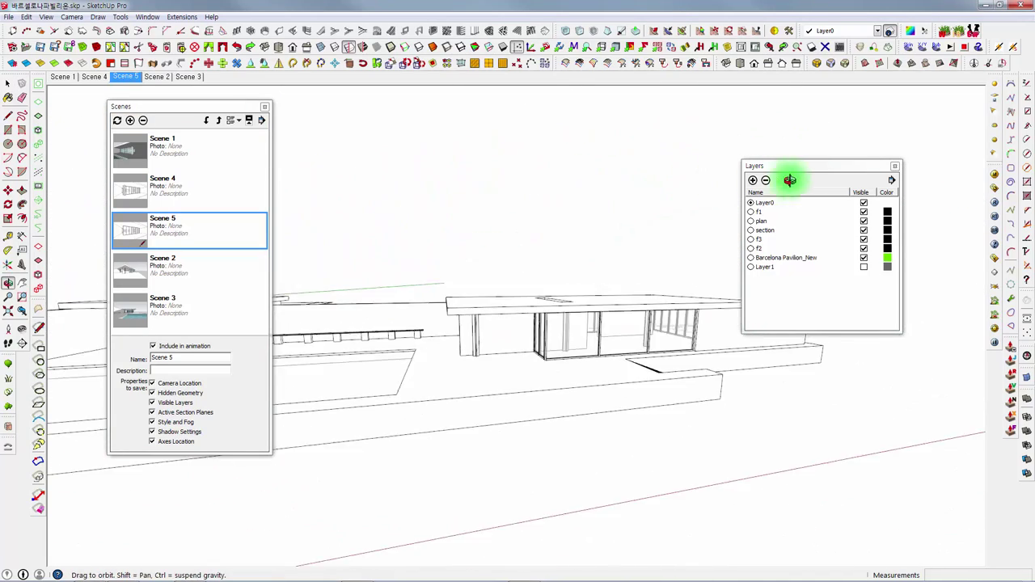
Place a section plane on the pavilion's front facade and orbit in beneath the canopy.
click(22, 343)
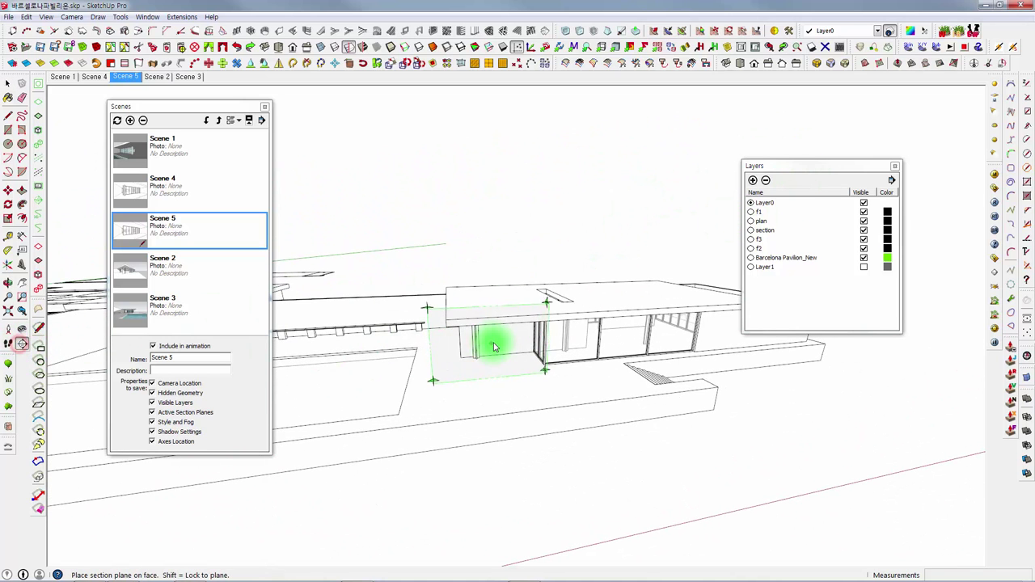
click(494, 344)
mouse_move(495, 347)
middle_down()
mouse_move(548, 289)
mouse_move(536, 331)
mouse_move(560, 312)
middle_up()
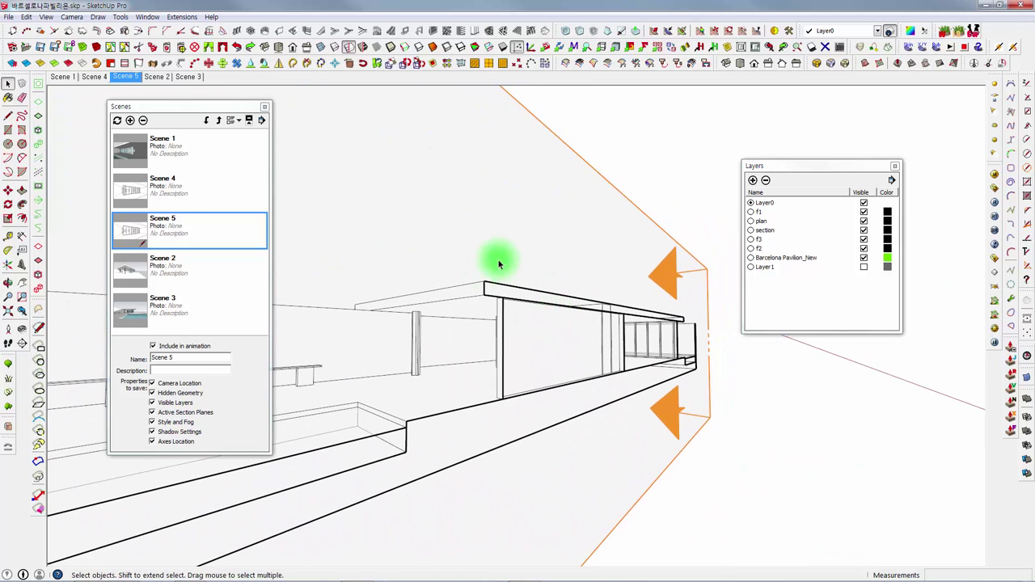
middle_drag(525, 281, 517, 288)
Select the section plane, orbit to a frontal view, and switch to Scene 3.
key(space)
click(645, 183)
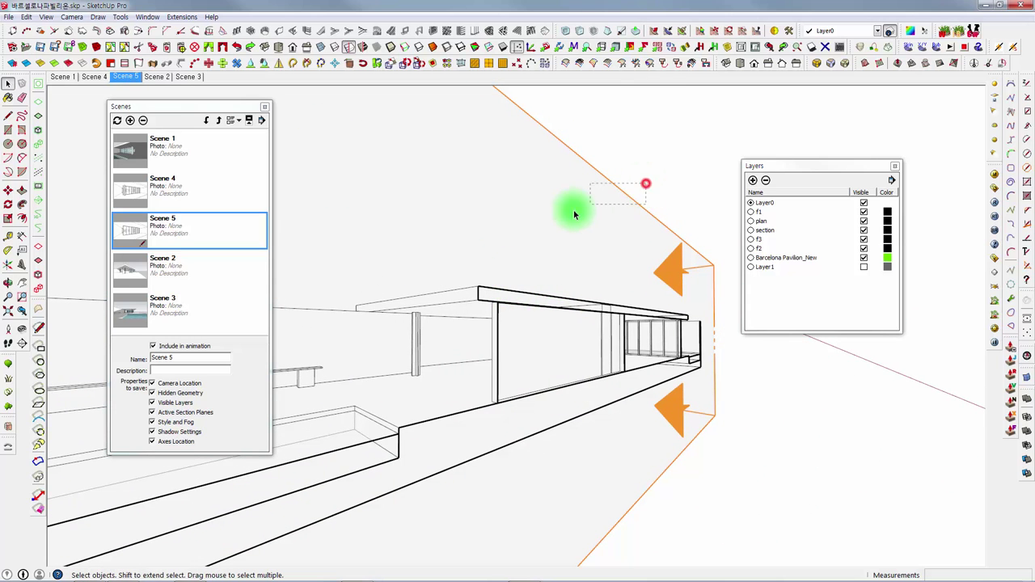
mouse_move(583, 225)
middle_down()
mouse_move(353, 262)
mouse_move(219, 153)
middle_up()
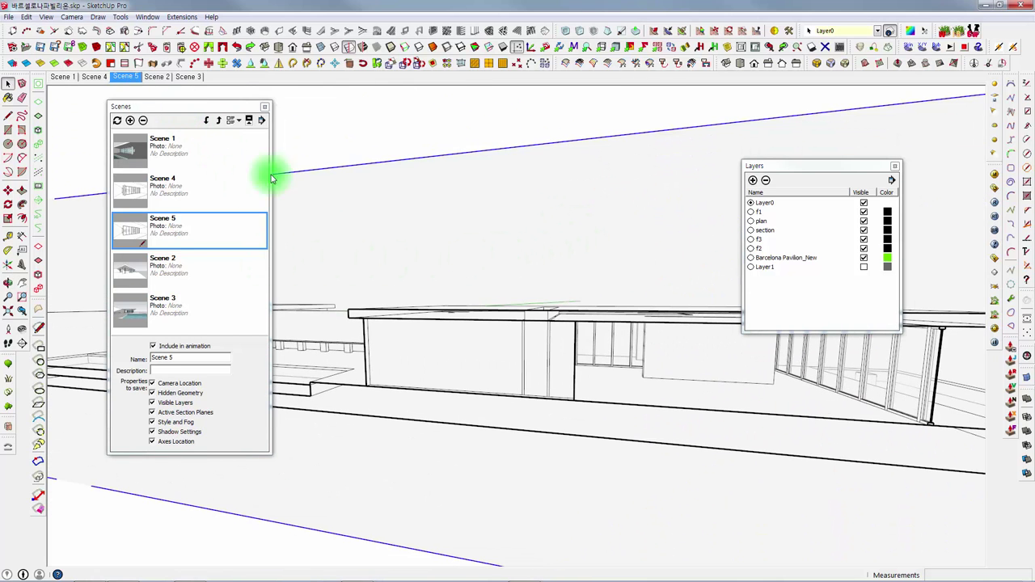
mouse_move(539, 333)
middle_down()
mouse_move(474, 307)
mouse_move(231, 81)
middle_up()
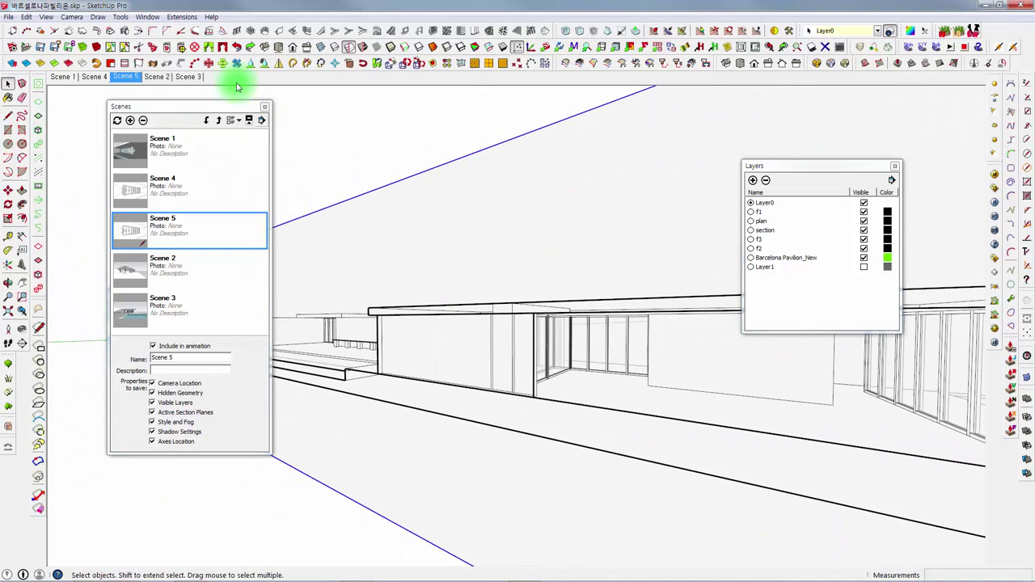
click(187, 77)
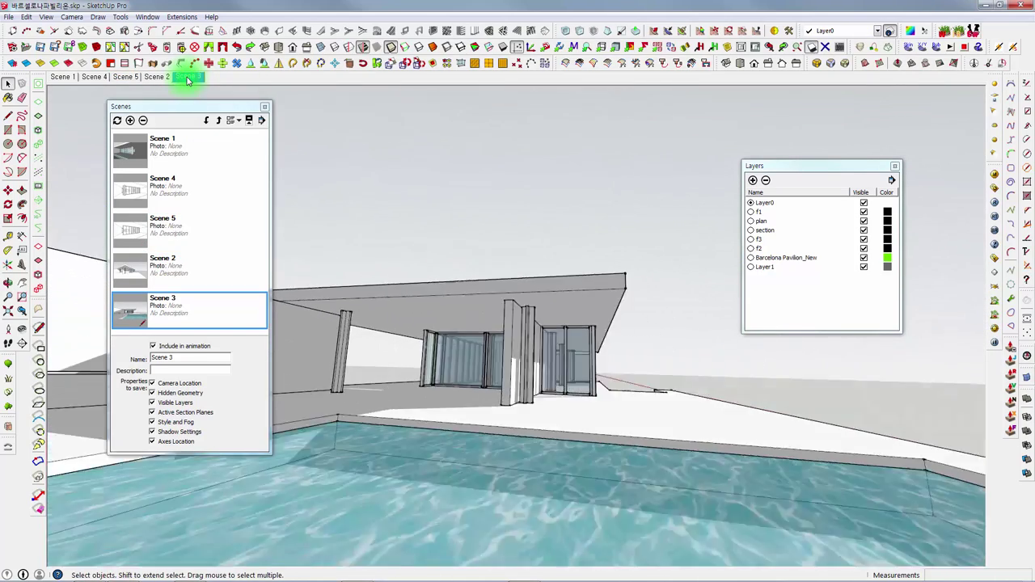
Shift the Scenes panel right and switch its list to large, then small thumbnails.
mouse_move(597, 291)
middle_down()
mouse_move(452, 345)
mouse_move(449, 304)
middle_up()
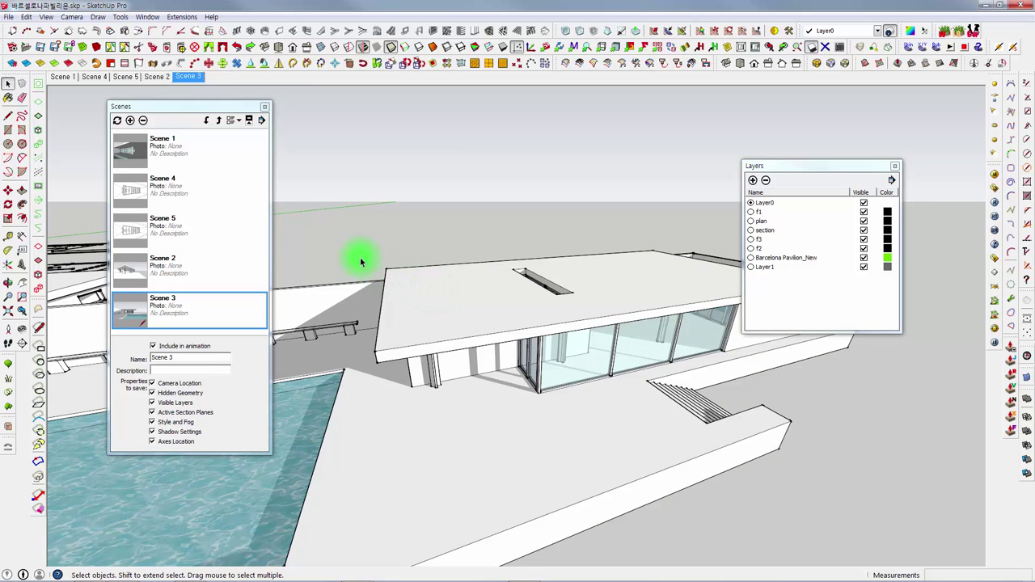
drag(211, 106, 318, 106)
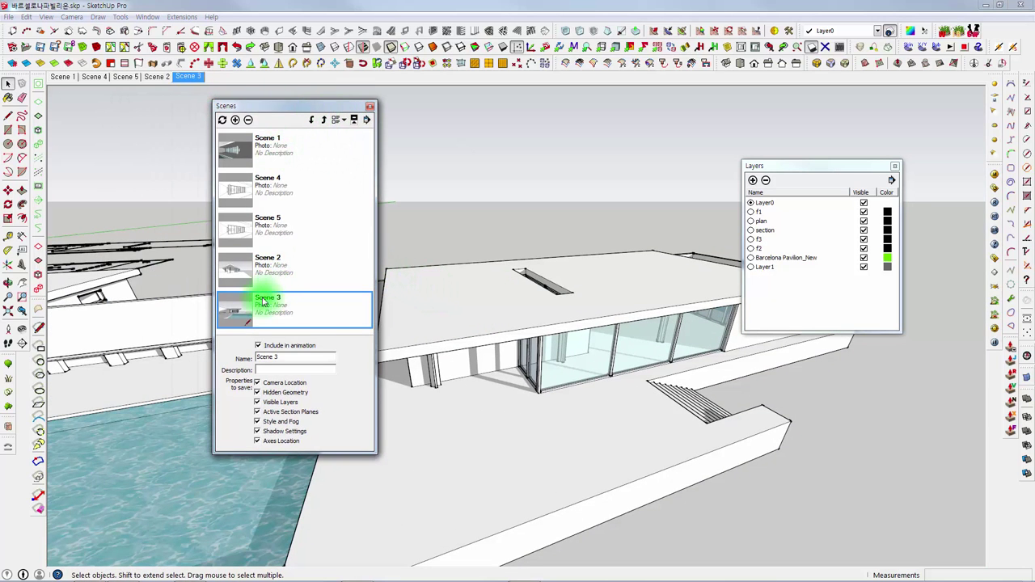
click(340, 121)
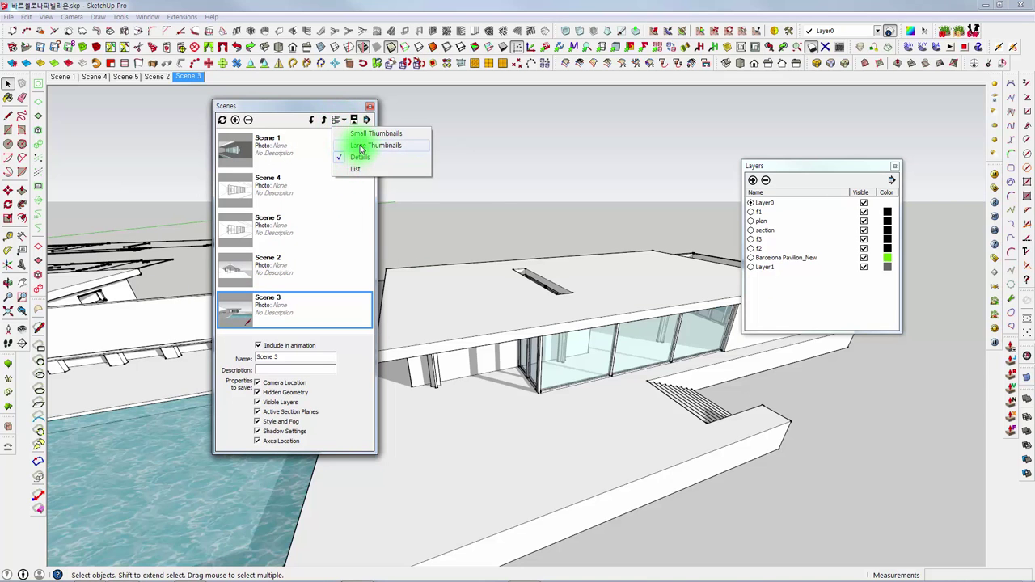
click(361, 146)
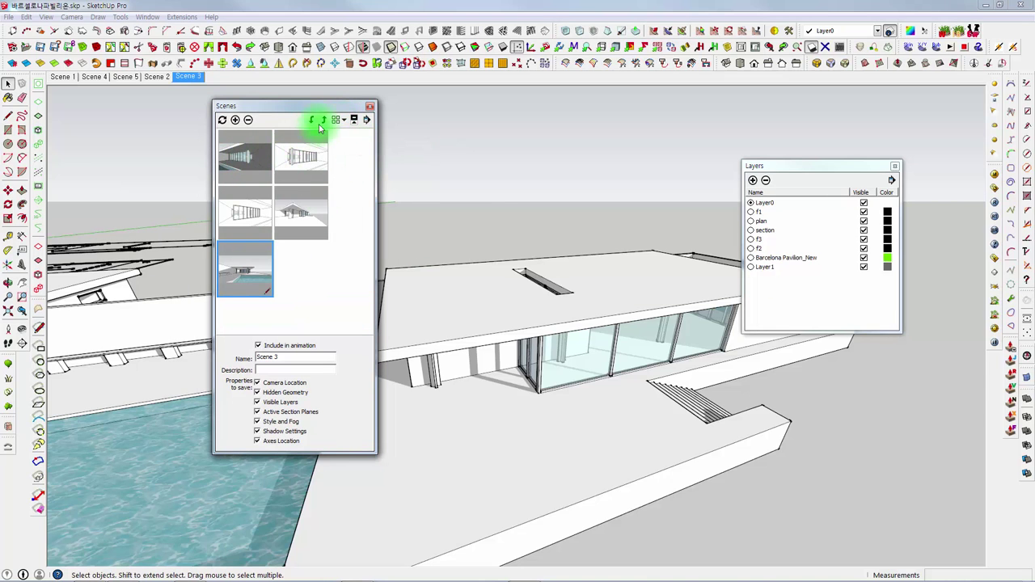
click(339, 121)
click(354, 129)
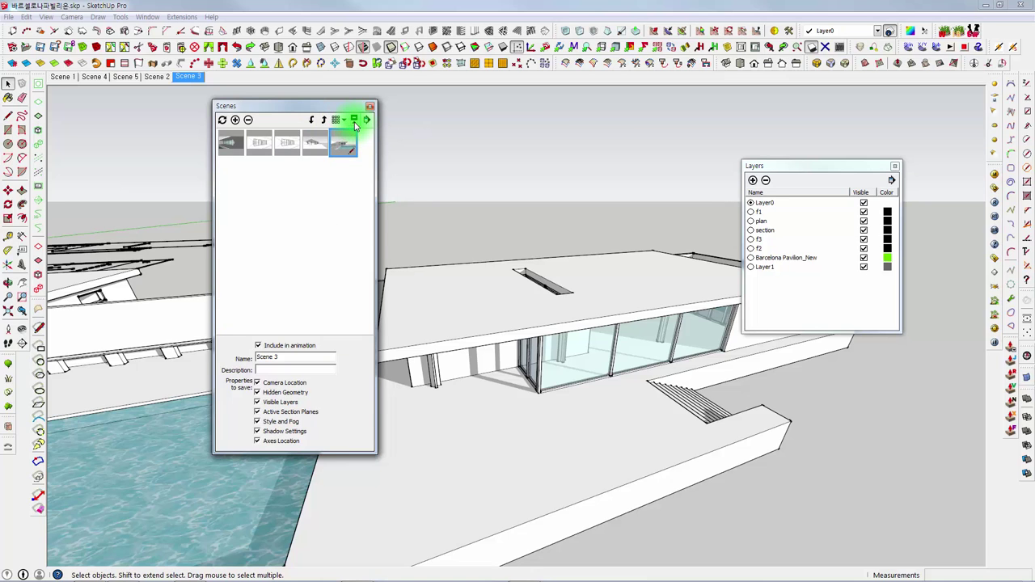
Hide and reshow the scene details, then close the Scenes panel.
click(354, 122)
click(355, 121)
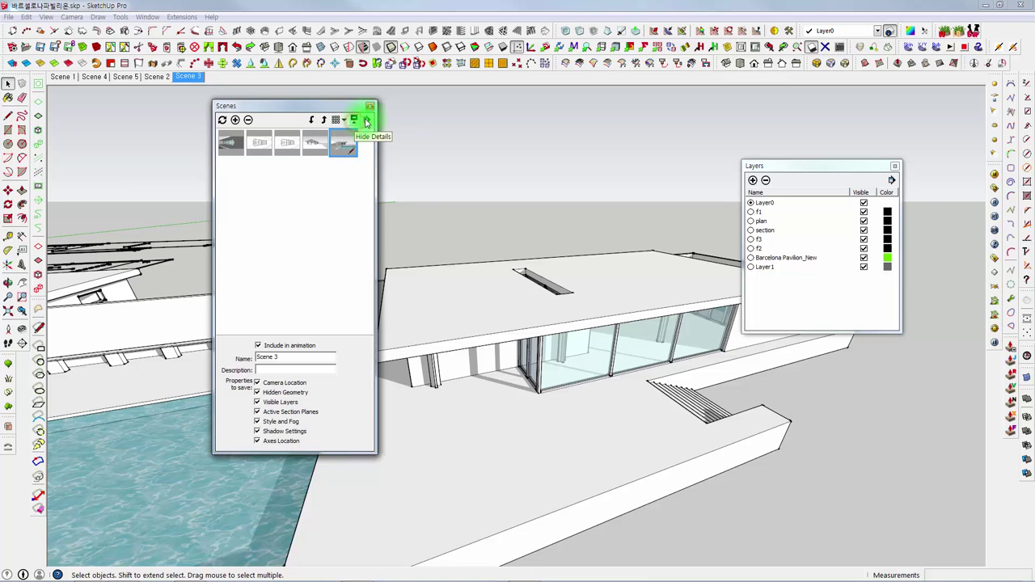
click(368, 119)
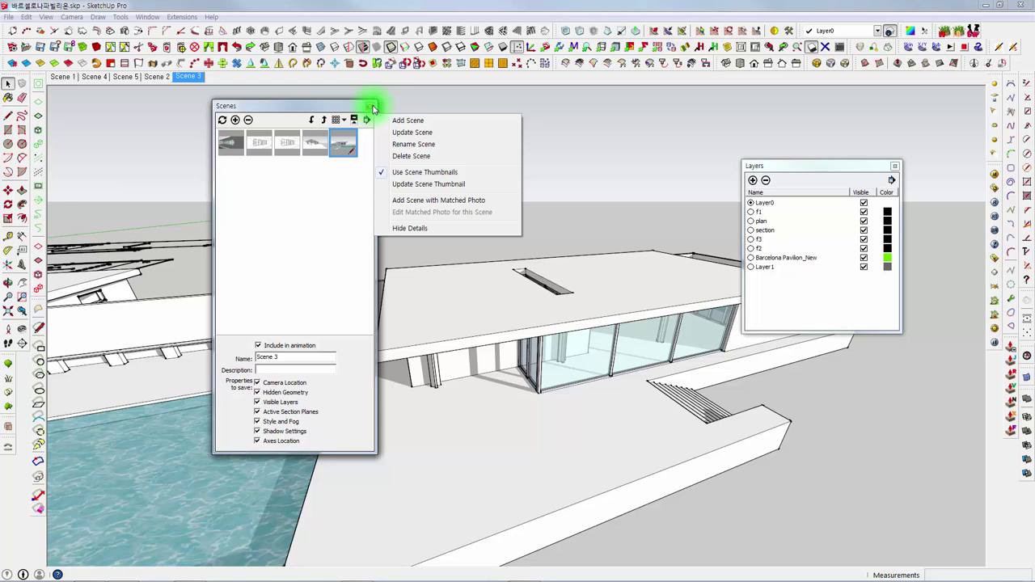
click(373, 108)
click(370, 105)
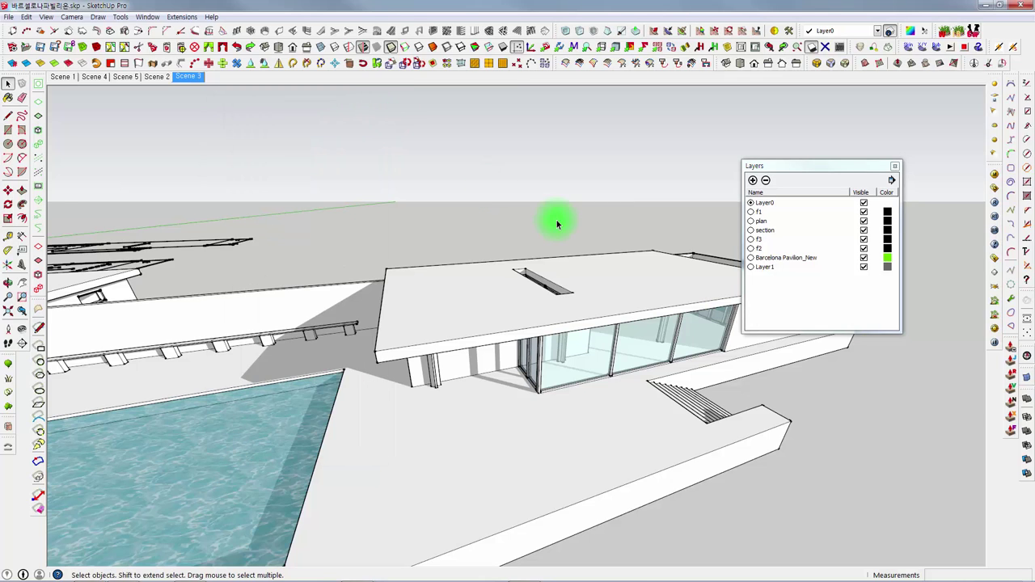